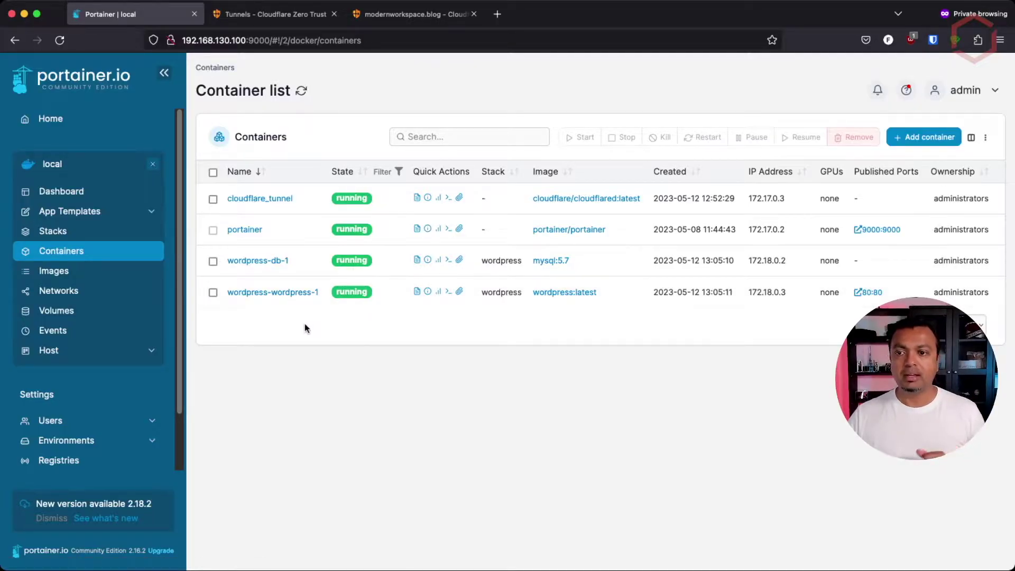
pyautogui.click(294, 21)
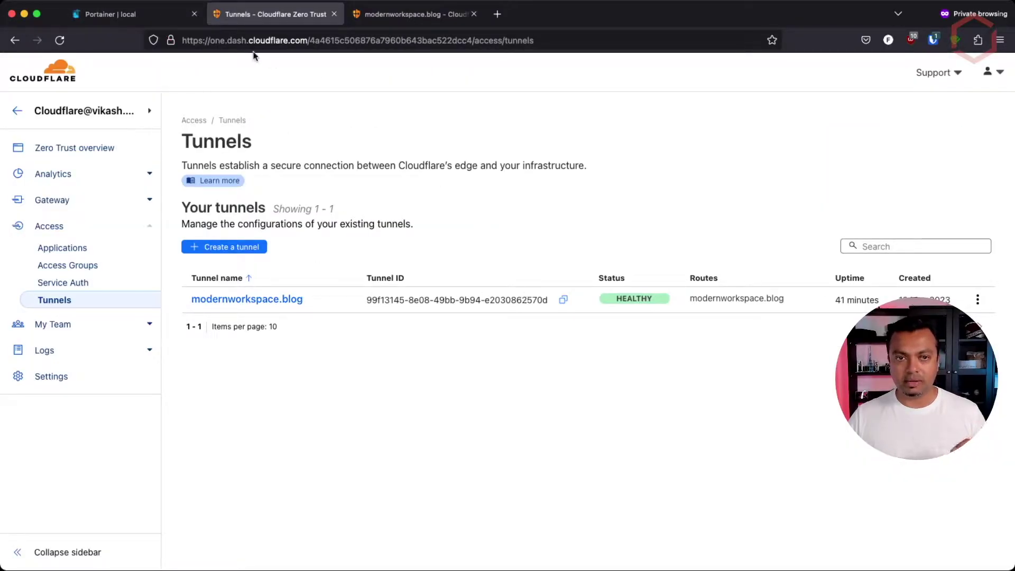
pyautogui.click(138, 14)
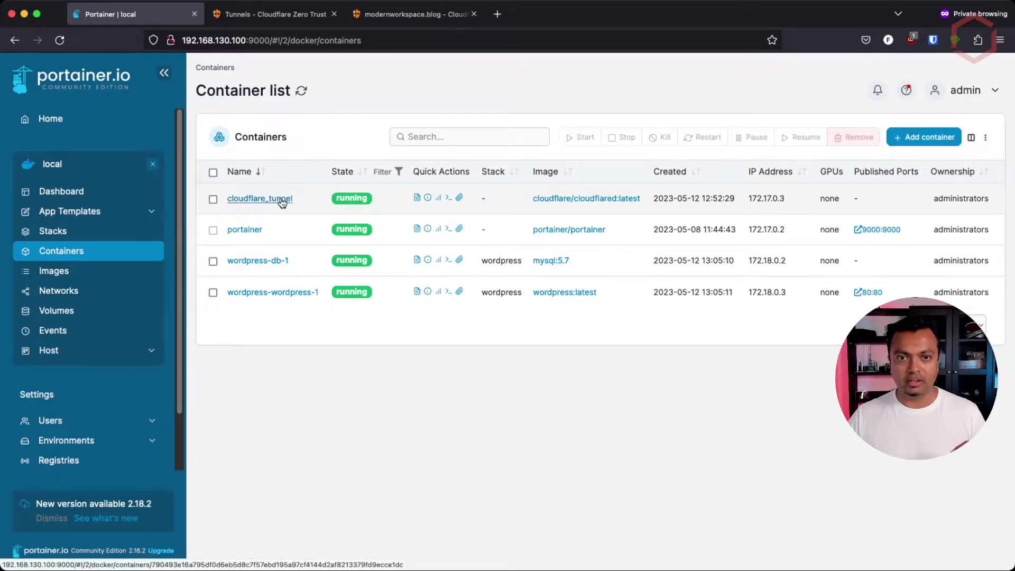
pyautogui.click(291, 14)
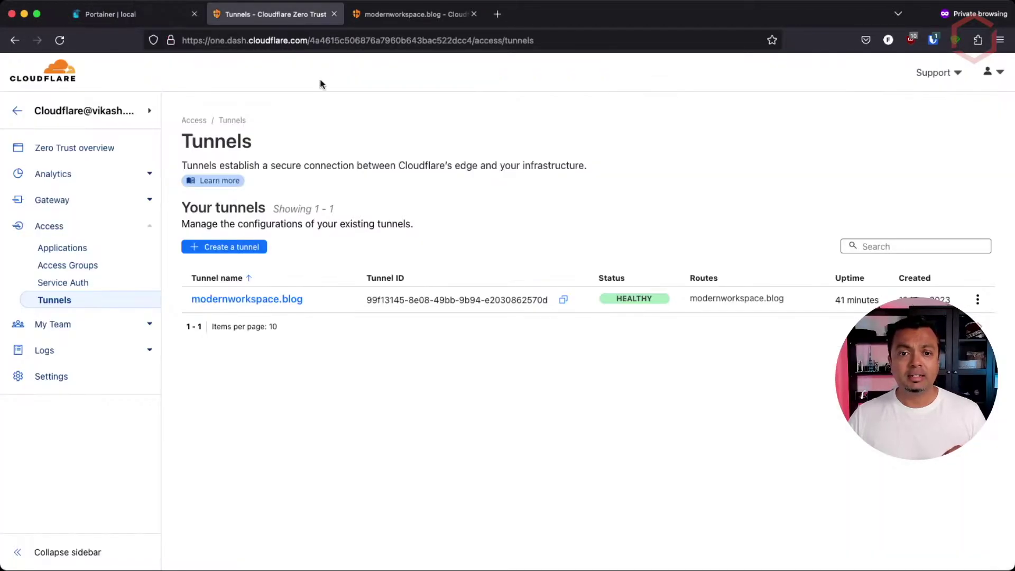
pyautogui.click(291, 300)
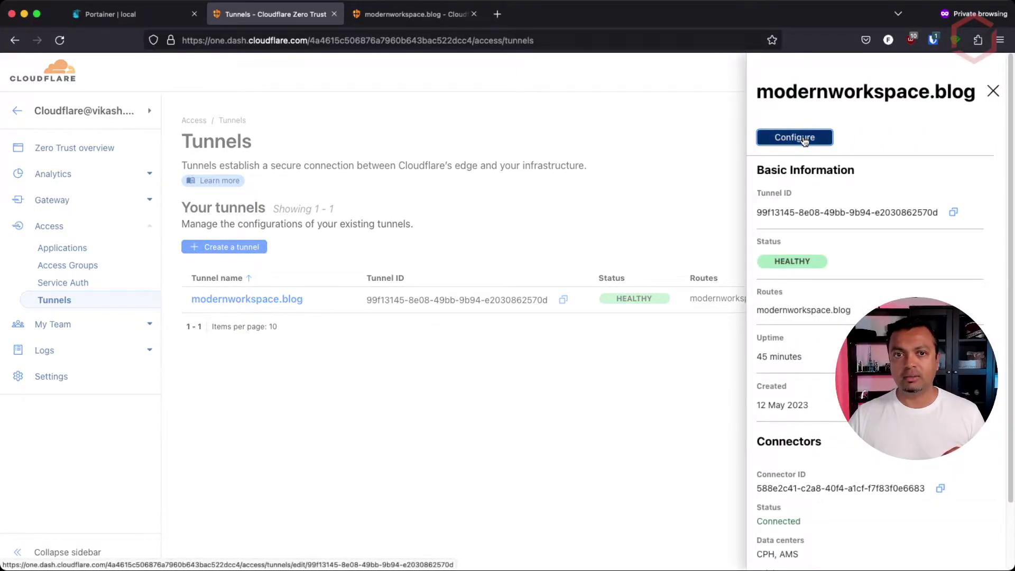
pyautogui.click(389, 15)
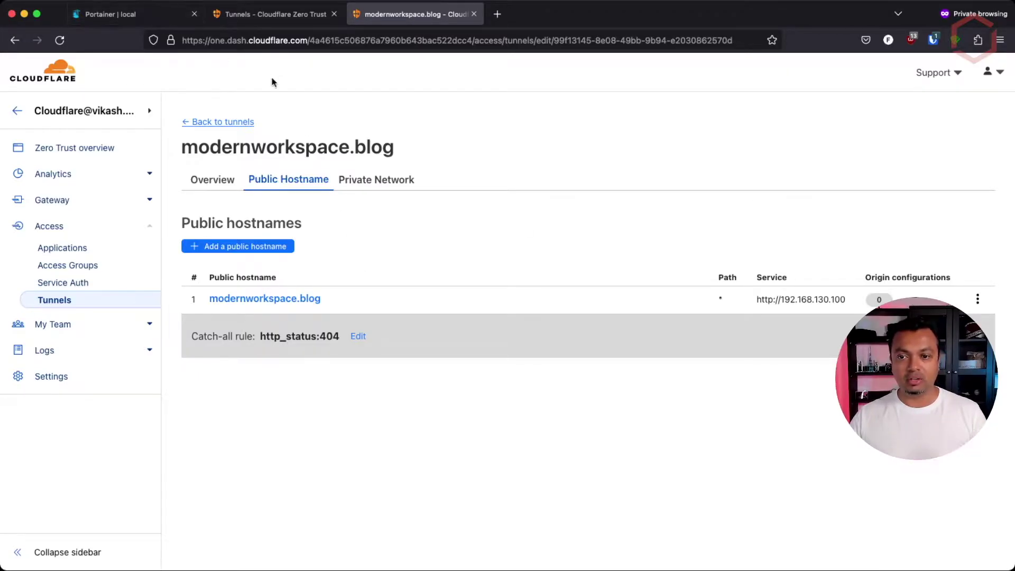
# Open the modernworkspace.blog public hostname in a new tab, loading the WordPress 'Mindblown' homepage
pyautogui.moveTo(758, 300); pyautogui.dragTo(845, 300)
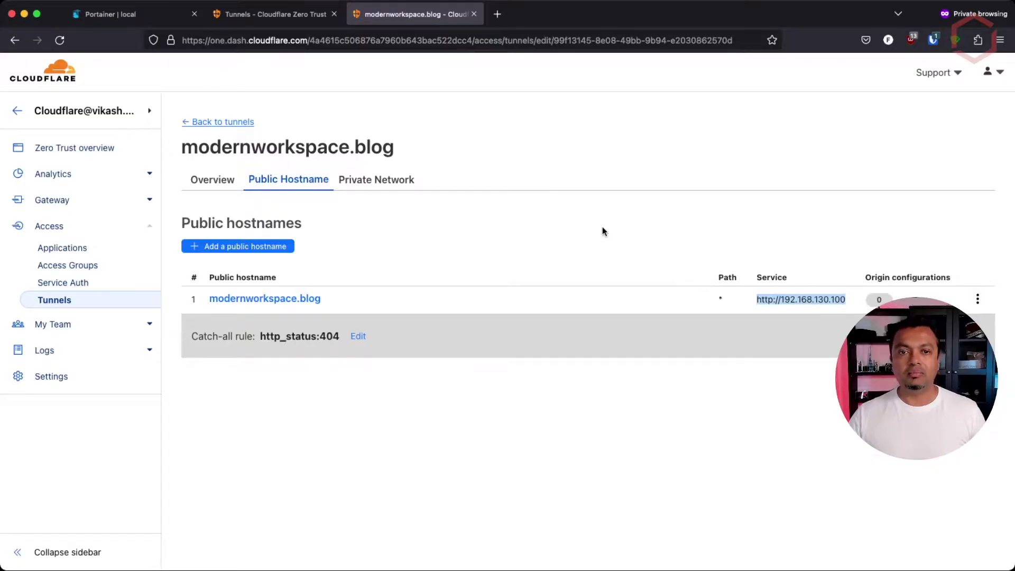
pyautogui.click(299, 302)
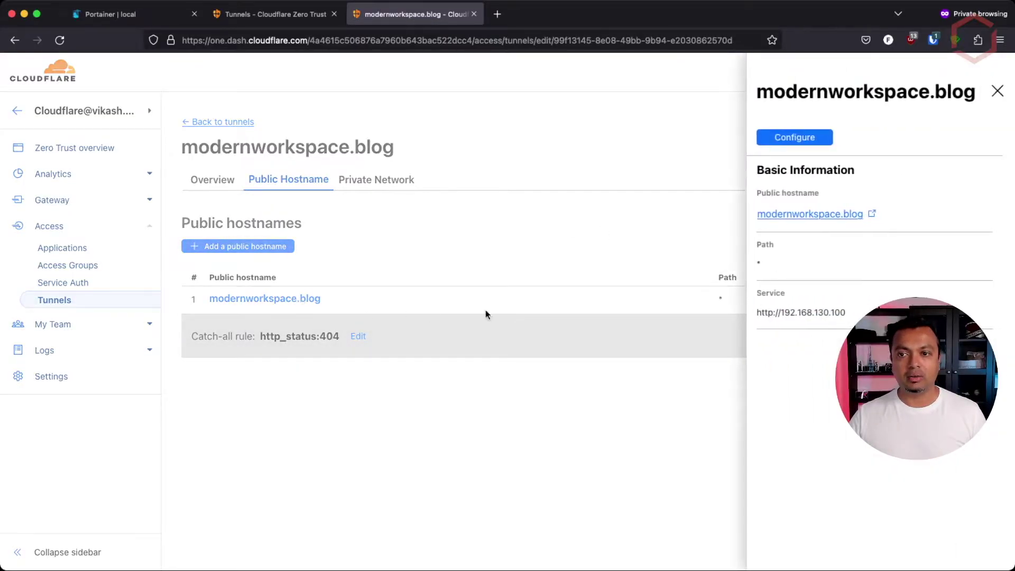
pyautogui.click(808, 214)
pyautogui.click(464, 41)
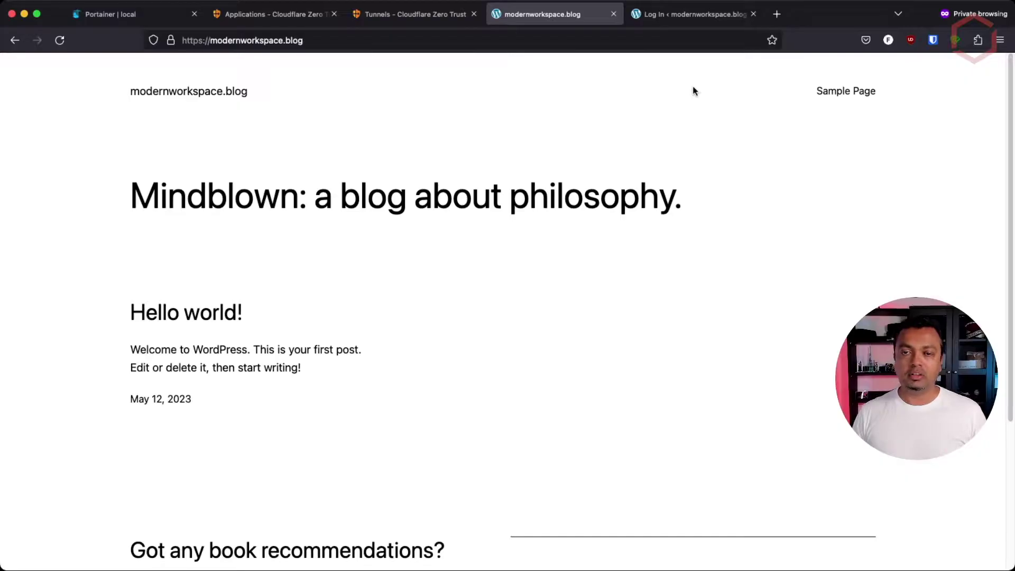
# Show the modernworkspace.blog/wp-admin login form, reachable without any extra verification
pyautogui.click(687, 15)
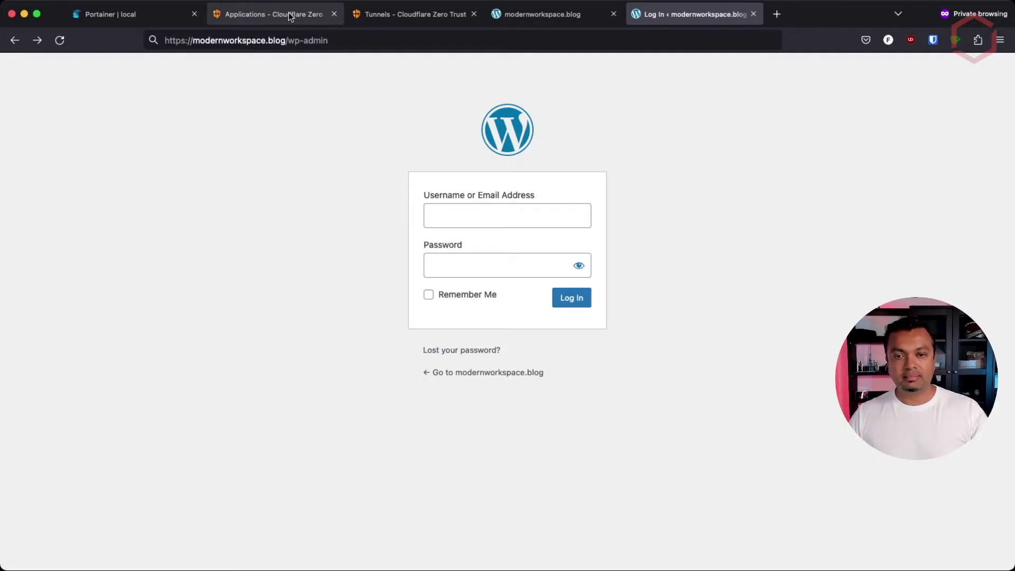
# Go to Access > Applications and start adding a new application
pyautogui.click(410, 14)
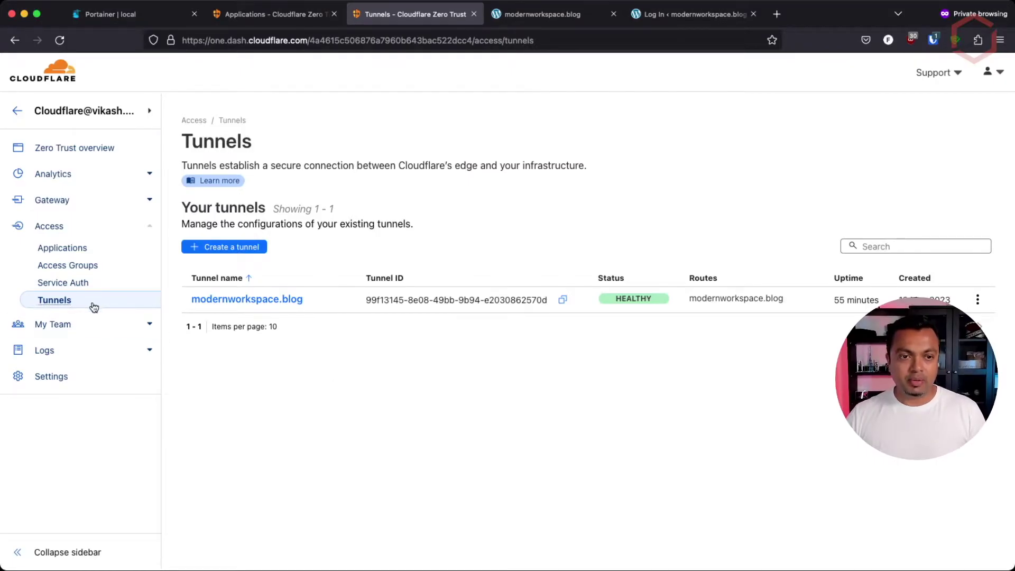
pyautogui.click(66, 247)
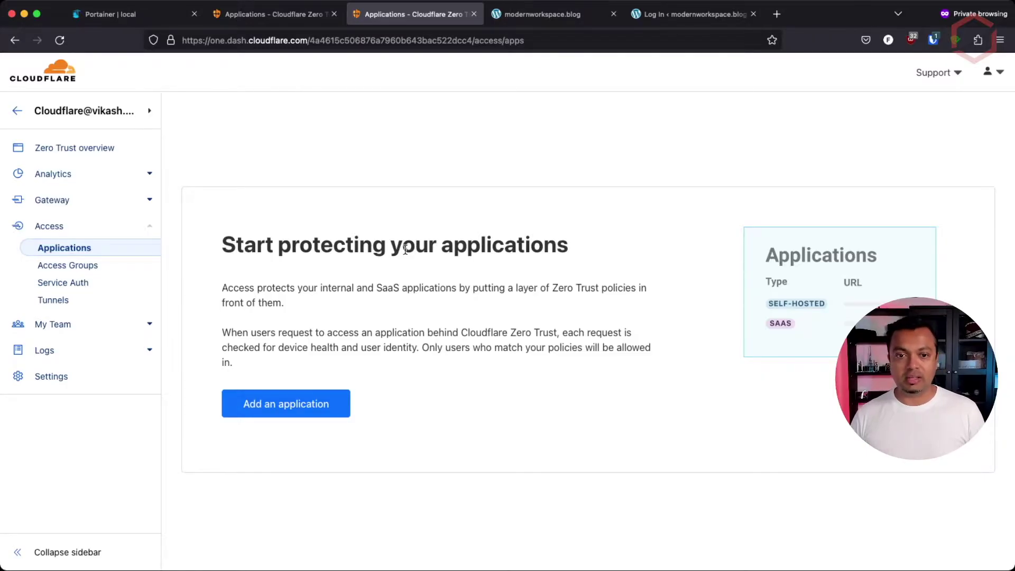
pyautogui.click(284, 411)
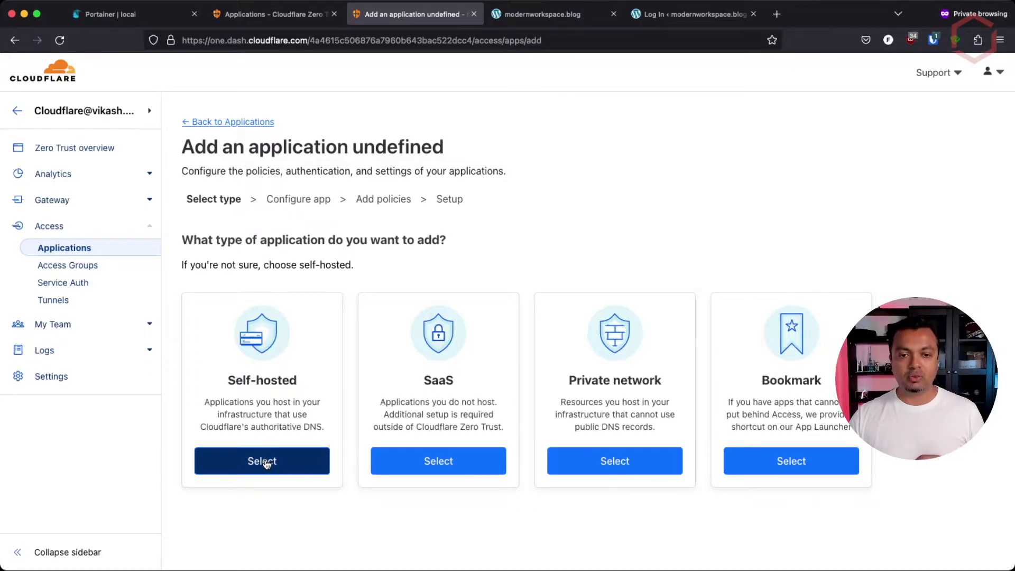
# Create a self-hosted application named wordpress-admin on the modernworkspace.blog domain
pyautogui.click(266, 462)
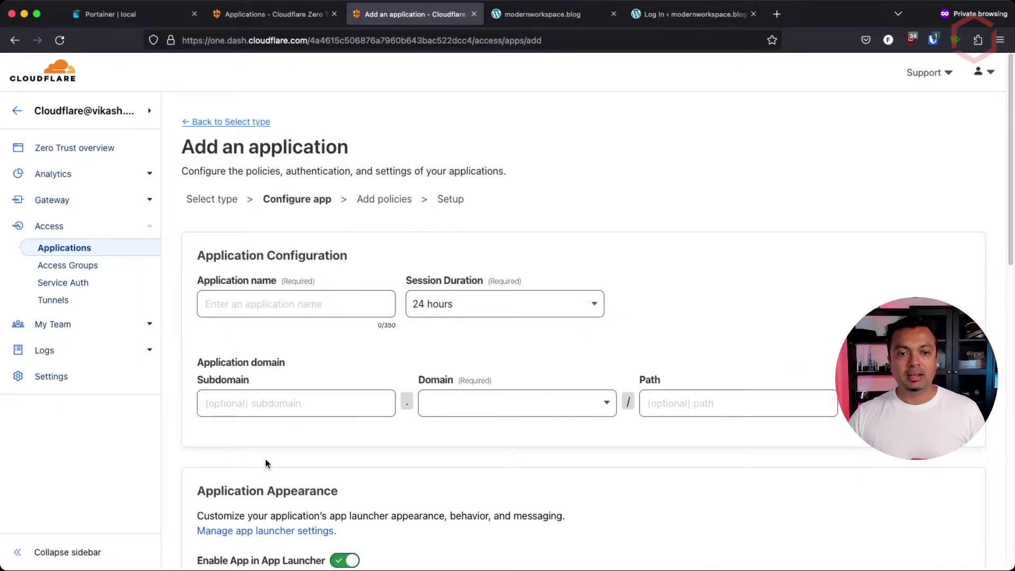
pyautogui.click(308, 301)
pyautogui.write('wordpress-admin')
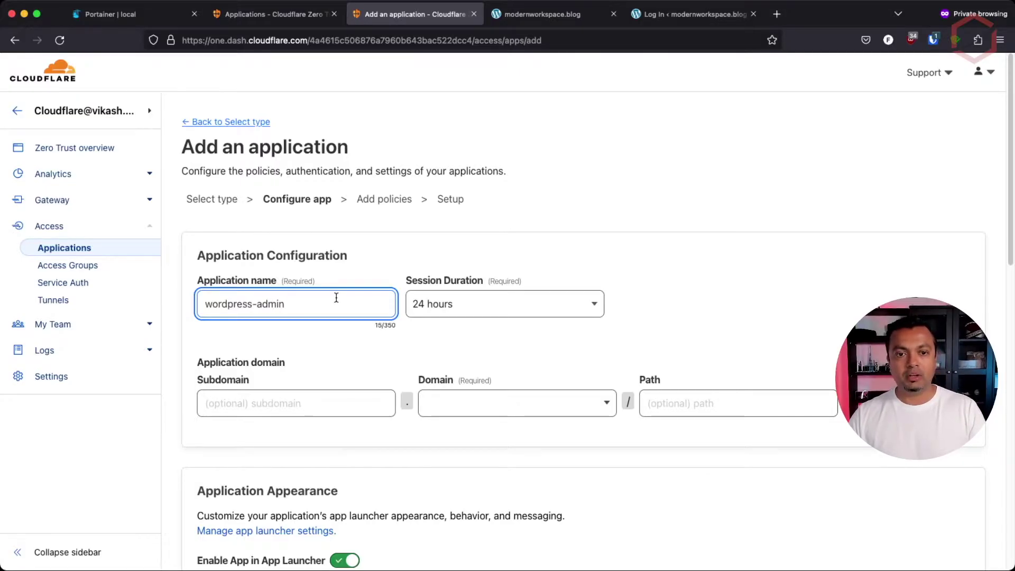
pyautogui.tripleClick(283, 304)
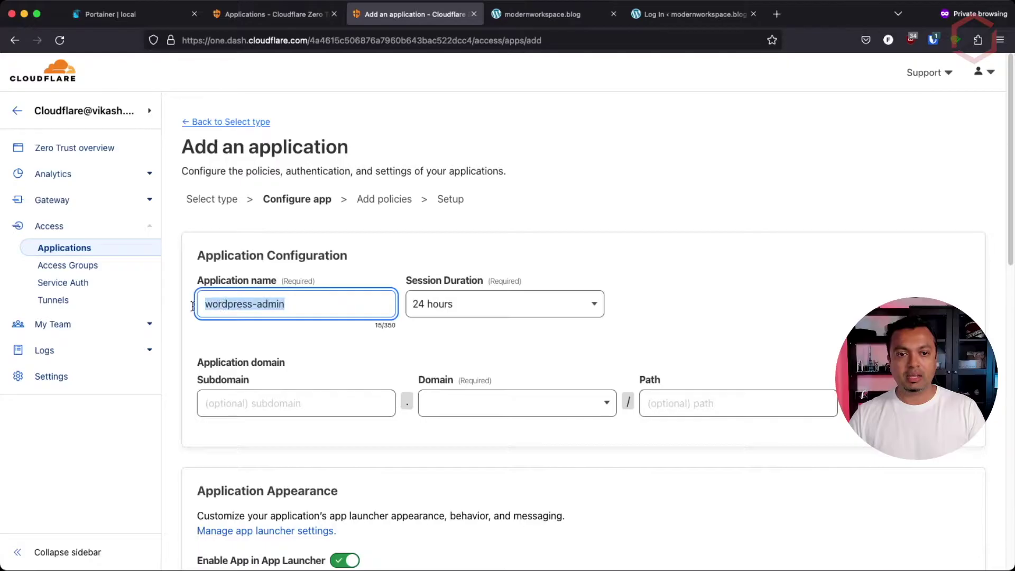
pyautogui.click(368, 303)
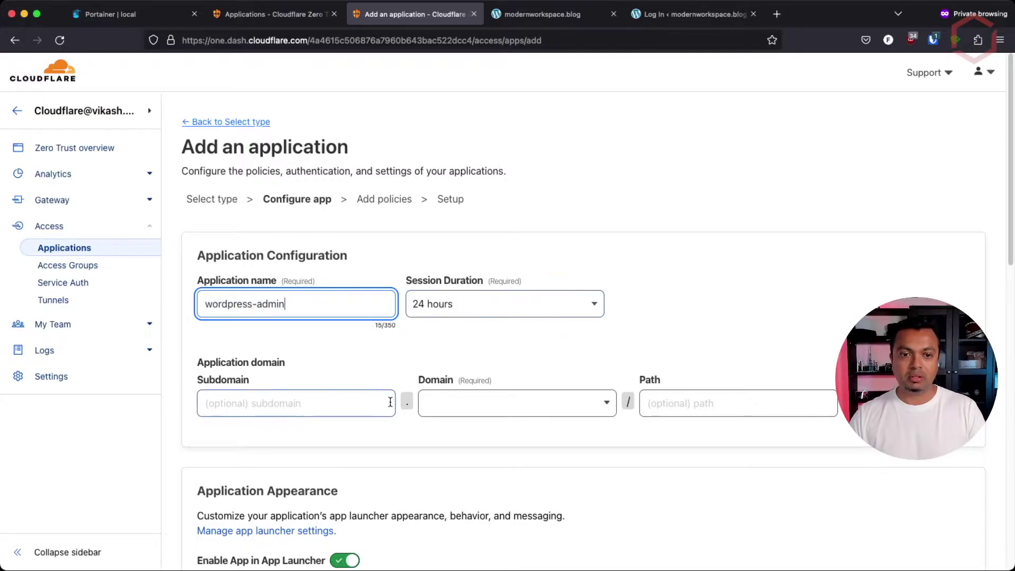
pyautogui.click(474, 404)
pyautogui.click(509, 441)
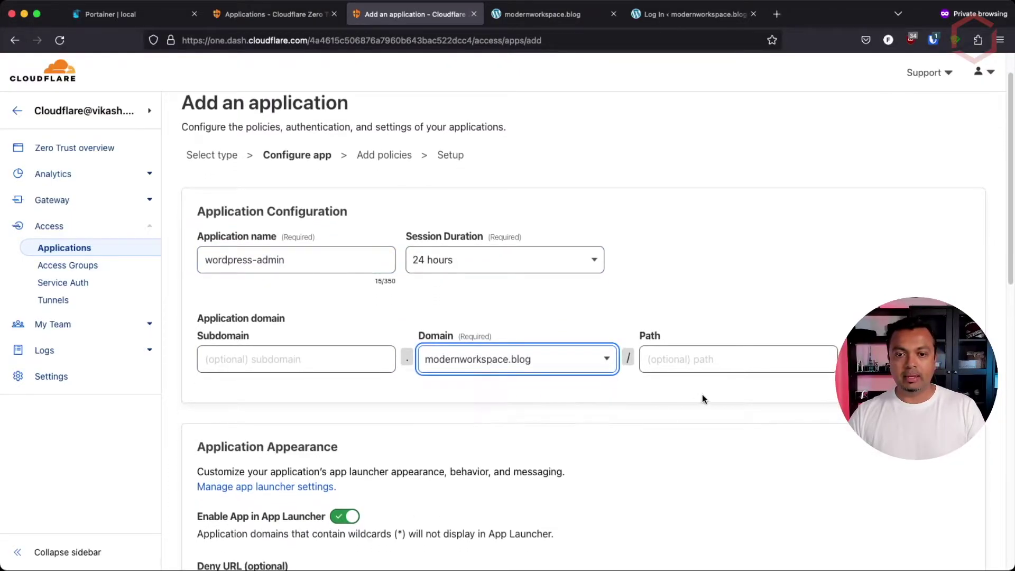
pyautogui.click(662, 304)
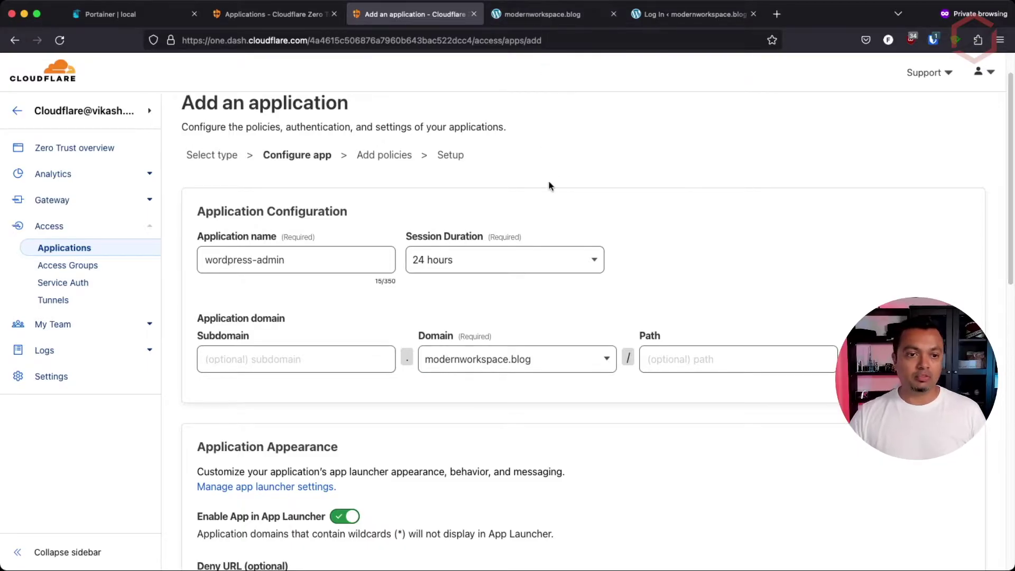
# Protect the wp-admin path, keeping the default launcher, logo and all identity providers
pyautogui.click(701, 353)
pyautogui.click(701, 354)
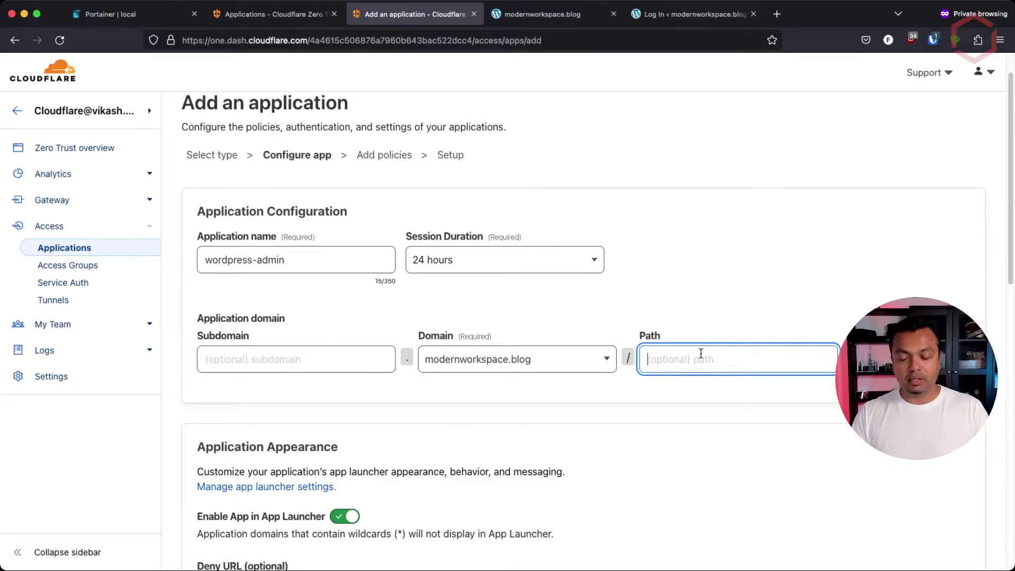
pyautogui.write('w')
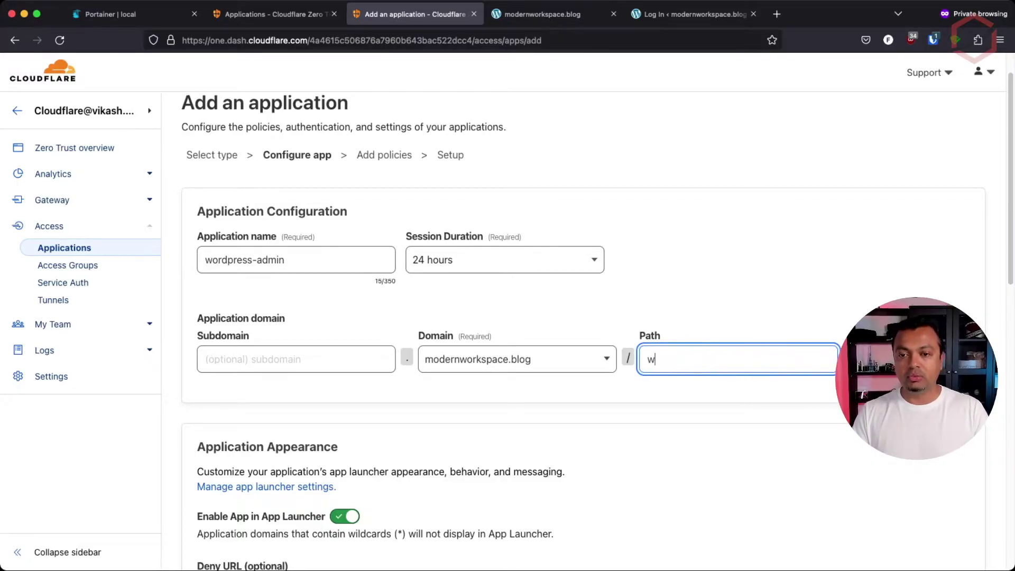
pyautogui.write('p-admin/')
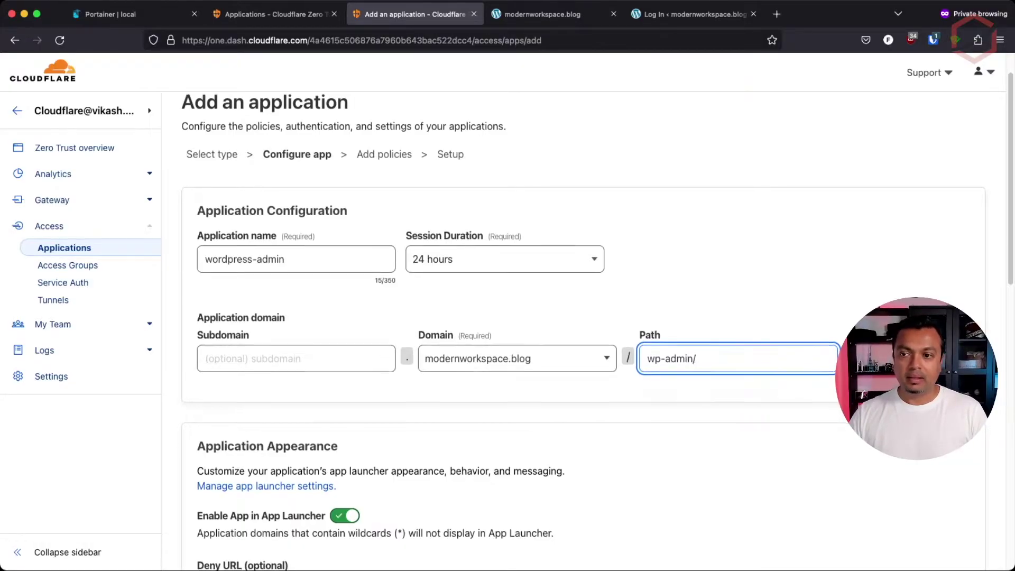
pyautogui.scroll(-5, 581, 317)
pyautogui.scroll(-1, 581, 317)
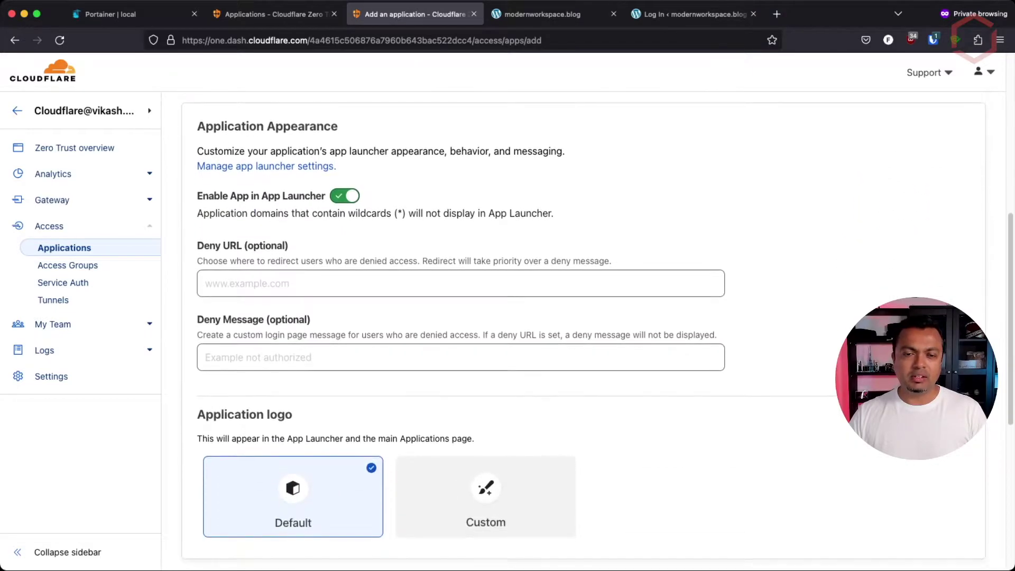
pyautogui.scroll(-1, 581, 317)
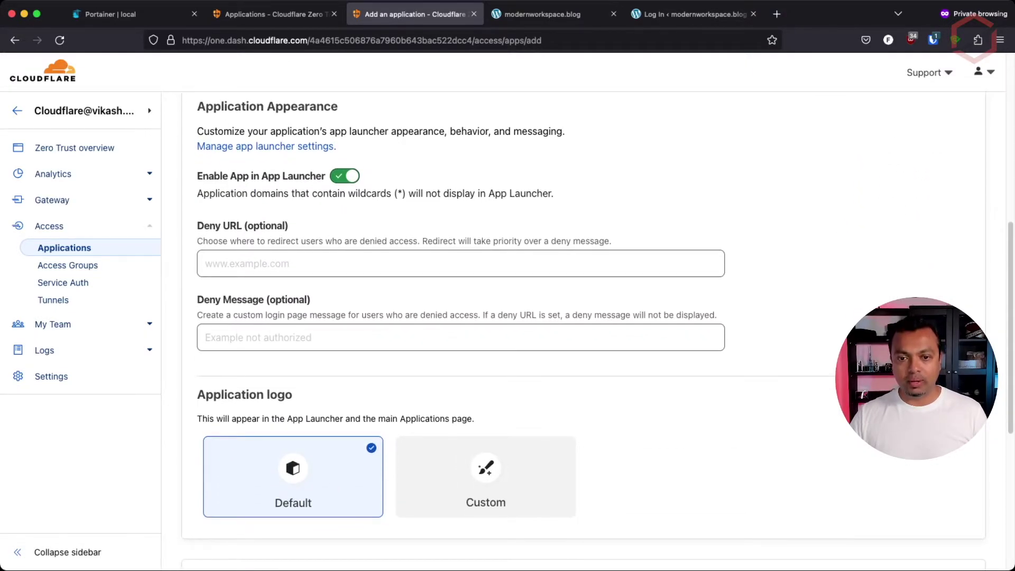
pyautogui.scroll(-6, 581, 317)
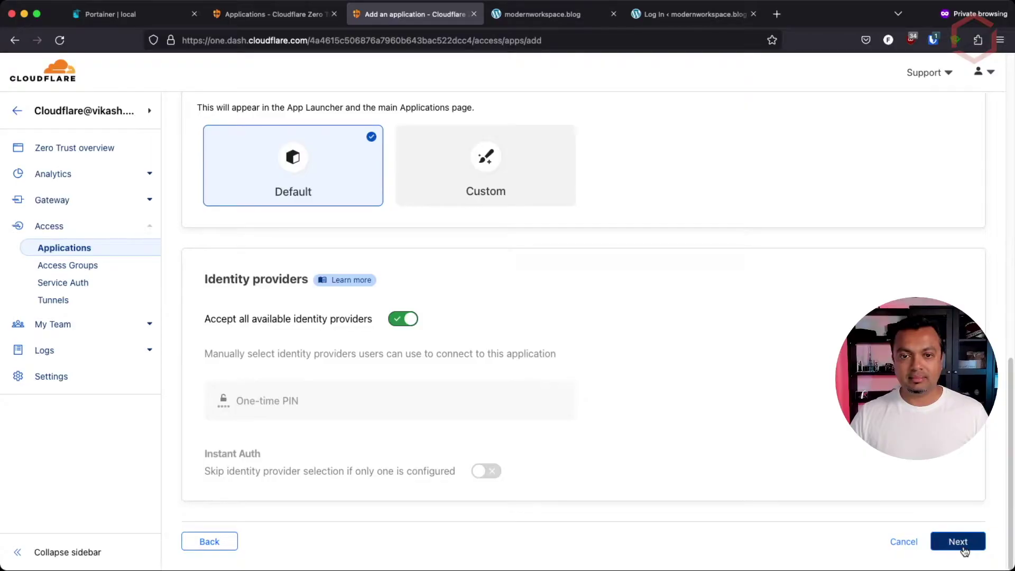
# Move to the policy step and name the Allow policy wordpress-admin
pyautogui.click(958, 543)
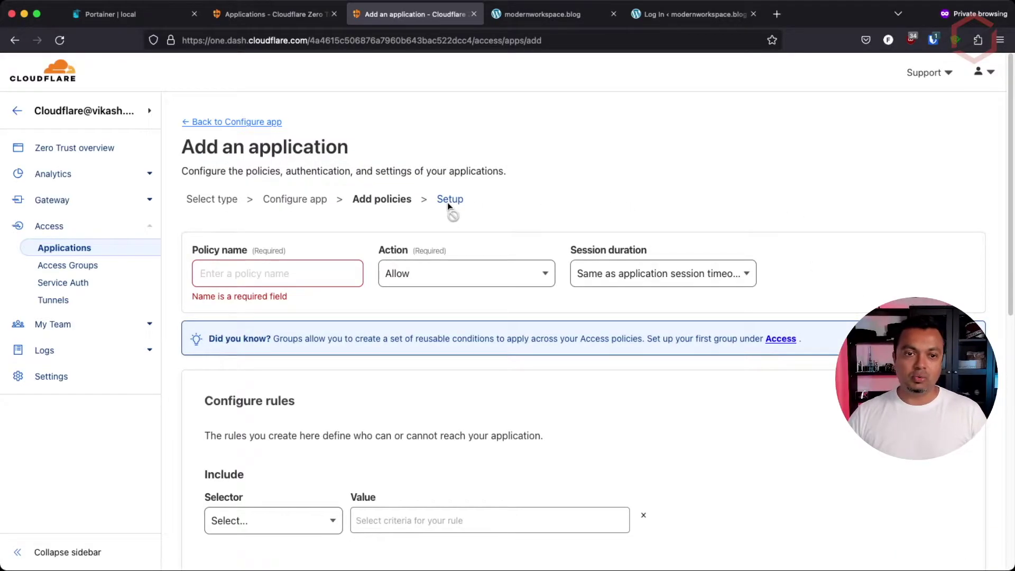
pyautogui.click(271, 284)
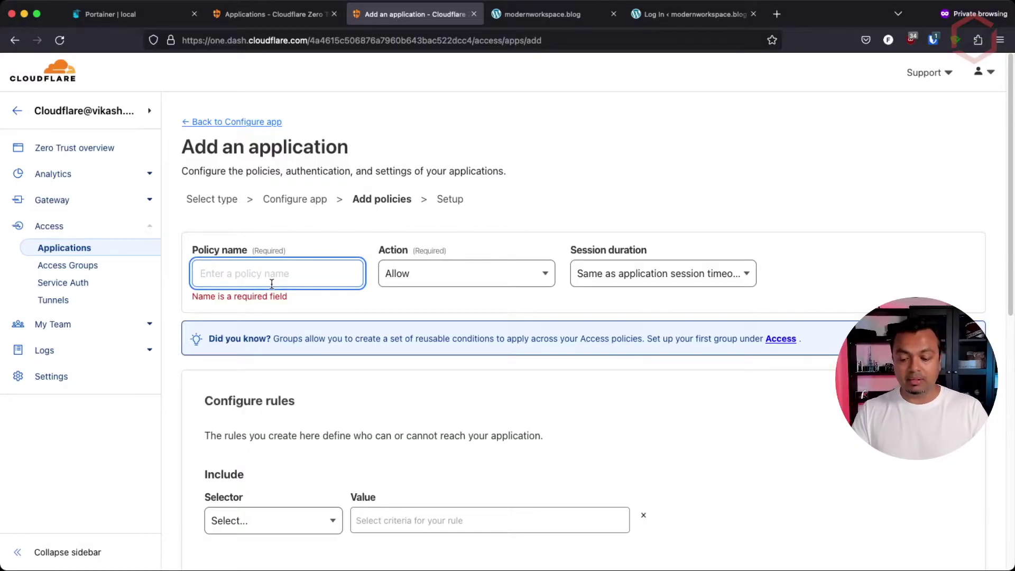
pyautogui.write('wordpre')
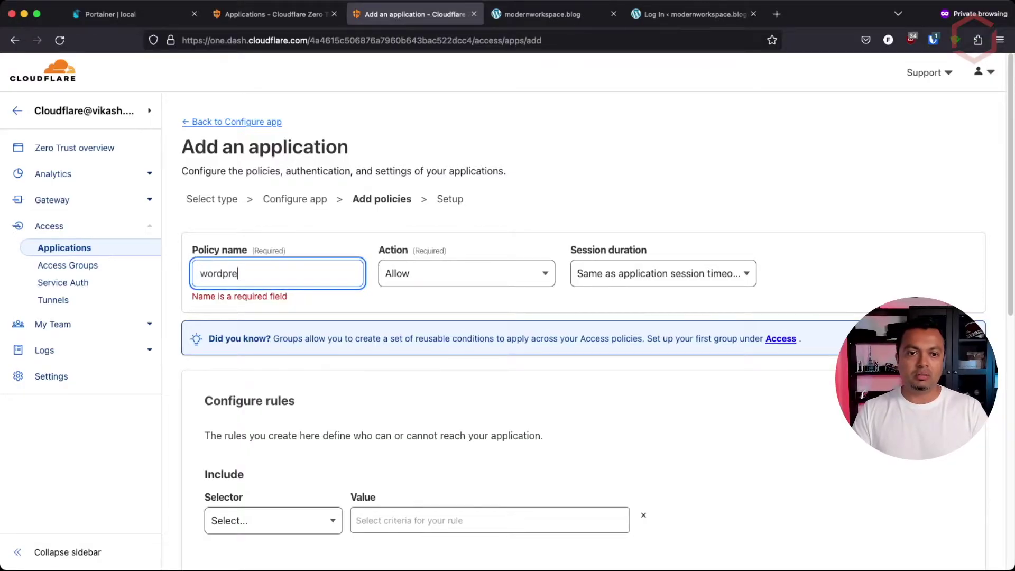
pyautogui.write('ss-admin')
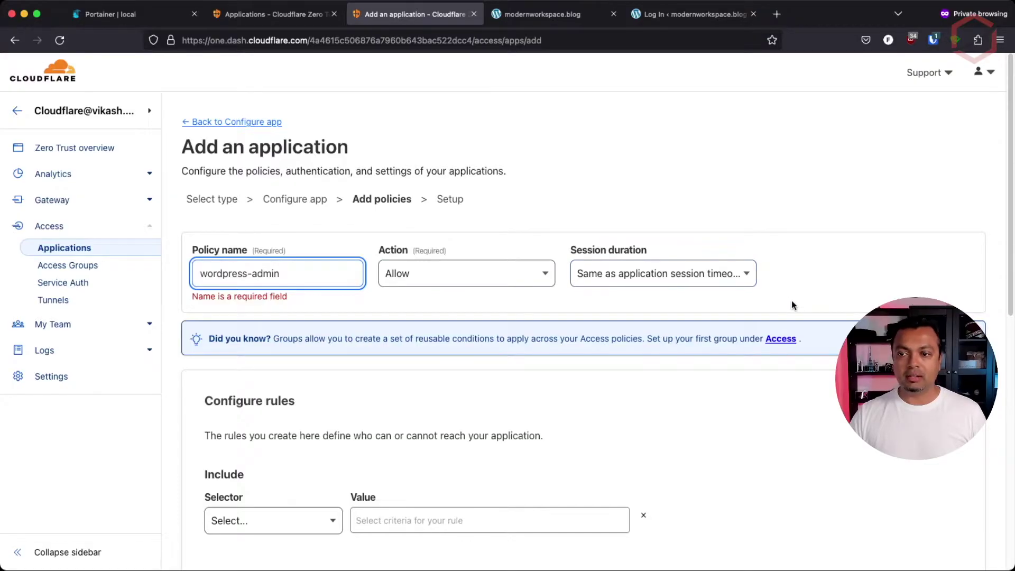
# Review the Configure rules section, highlighting its explanation and the Include part
pyautogui.scroll(-5, 791, 301)
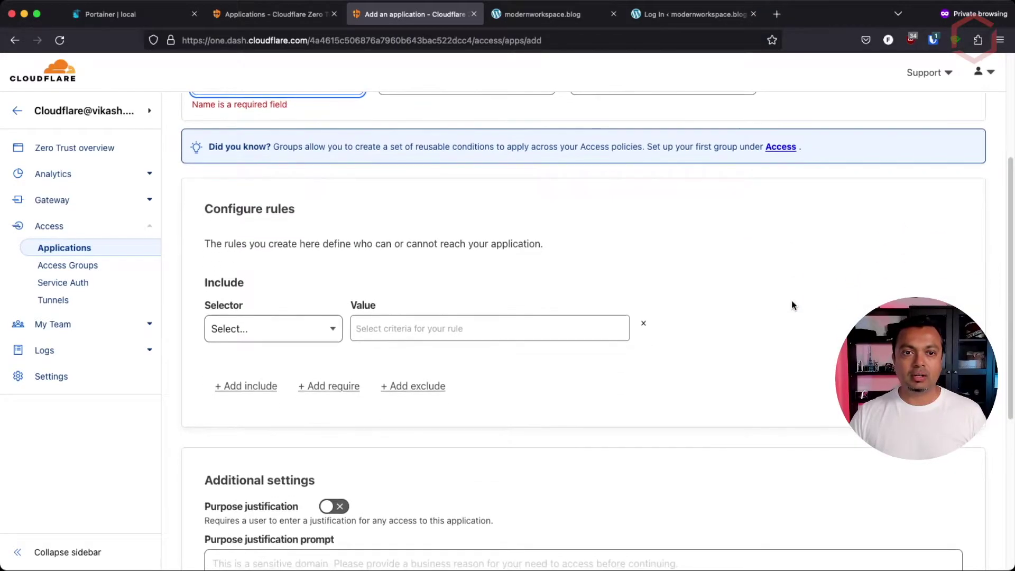
pyautogui.moveTo(210, 210); pyautogui.dragTo(317, 207)
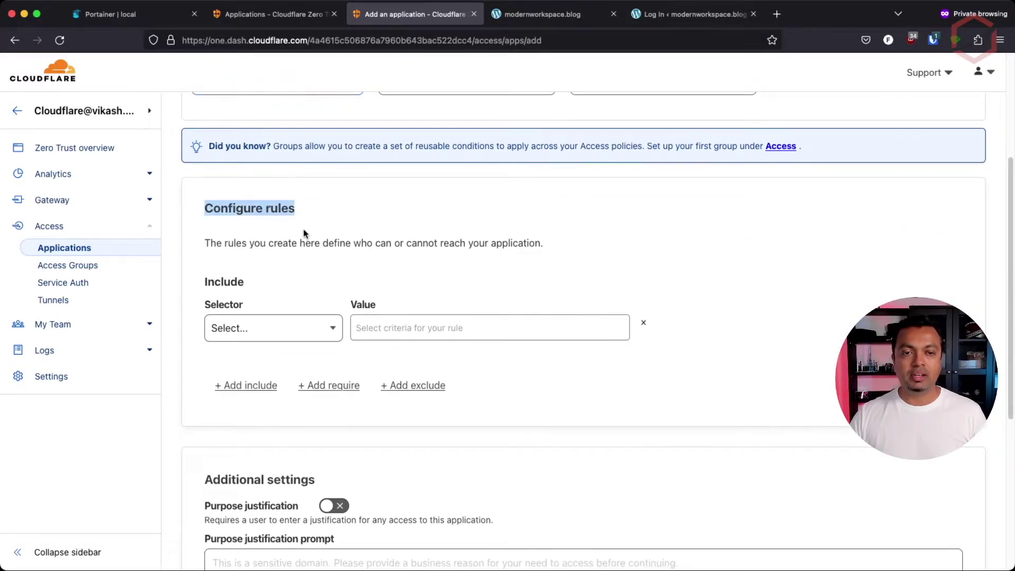
pyautogui.click(204, 244)
pyautogui.moveTo(204, 245); pyautogui.dragTo(564, 244)
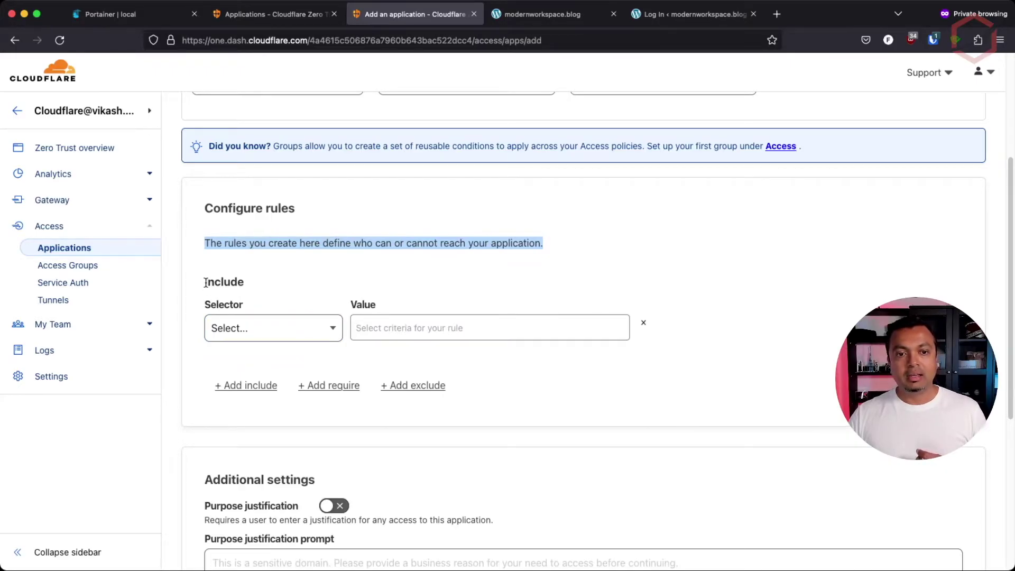
pyautogui.moveTo(203, 281); pyautogui.dragTo(268, 289)
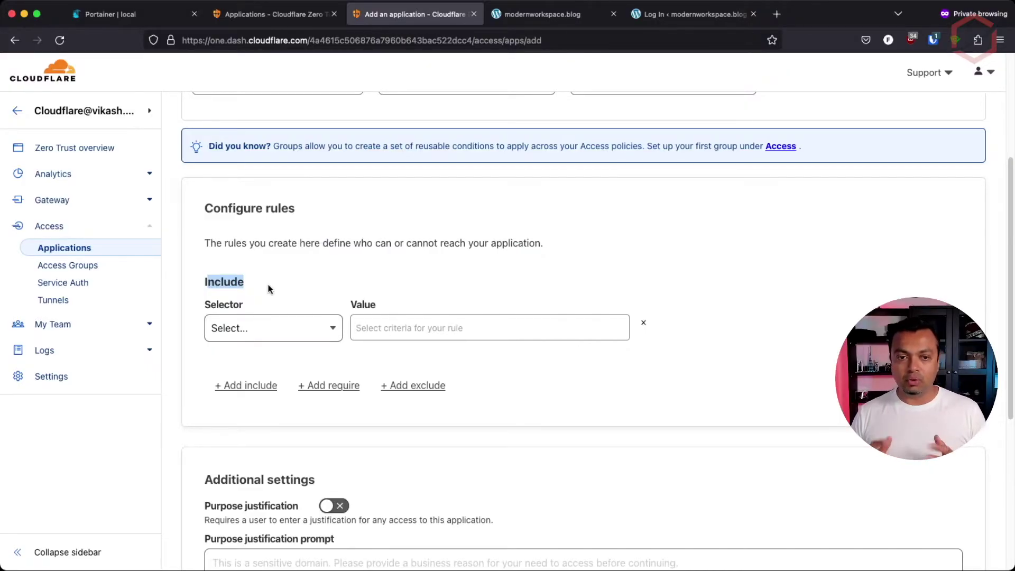
# Set the Include rule to 'Emails ending in' with the owner's e-mail domain
pyautogui.click(331, 330)
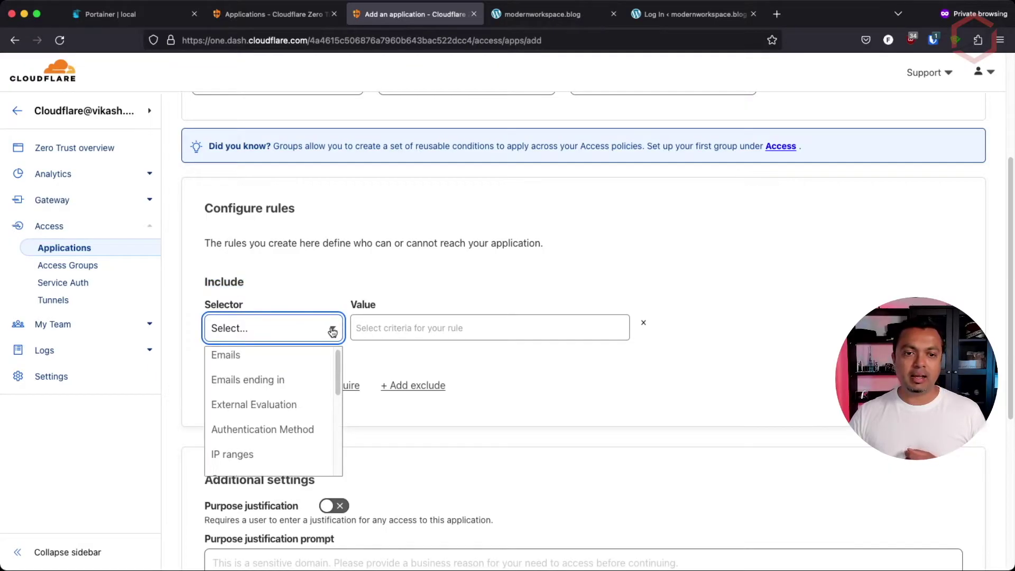
pyautogui.click(317, 383)
pyautogui.click(280, 329)
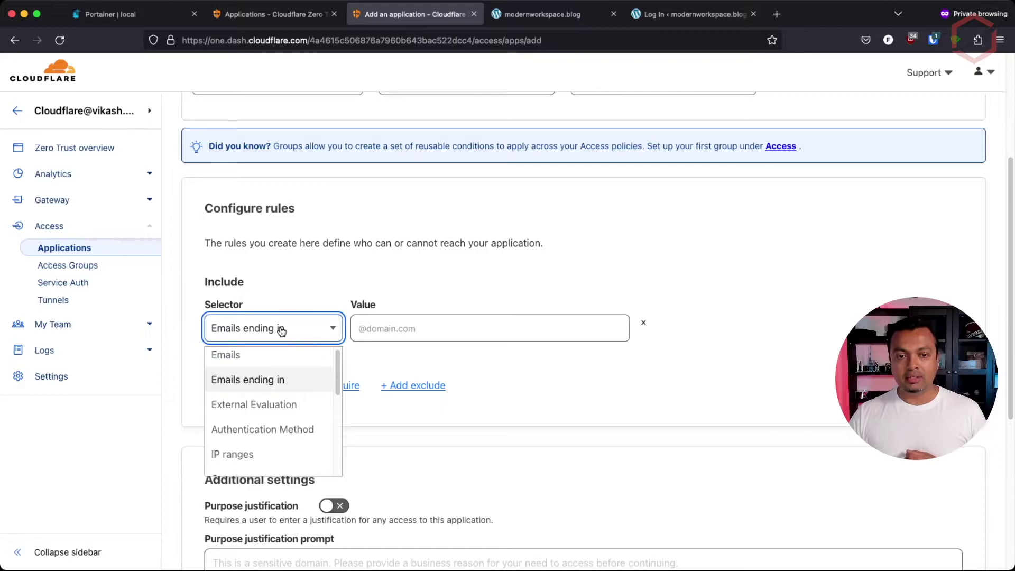
pyautogui.click(293, 329)
pyautogui.click(415, 328)
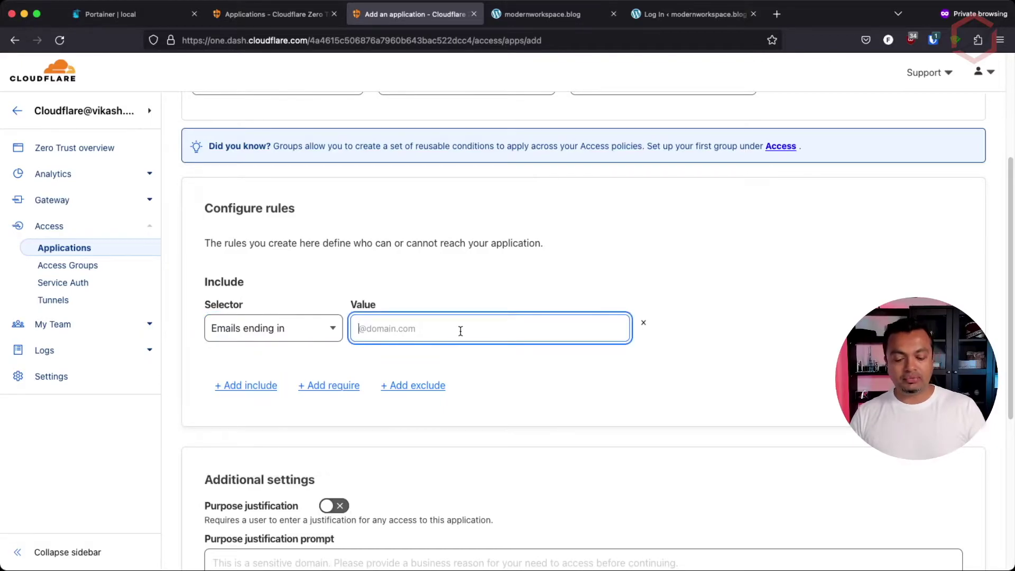
pyautogui.write('@vikash.nl')
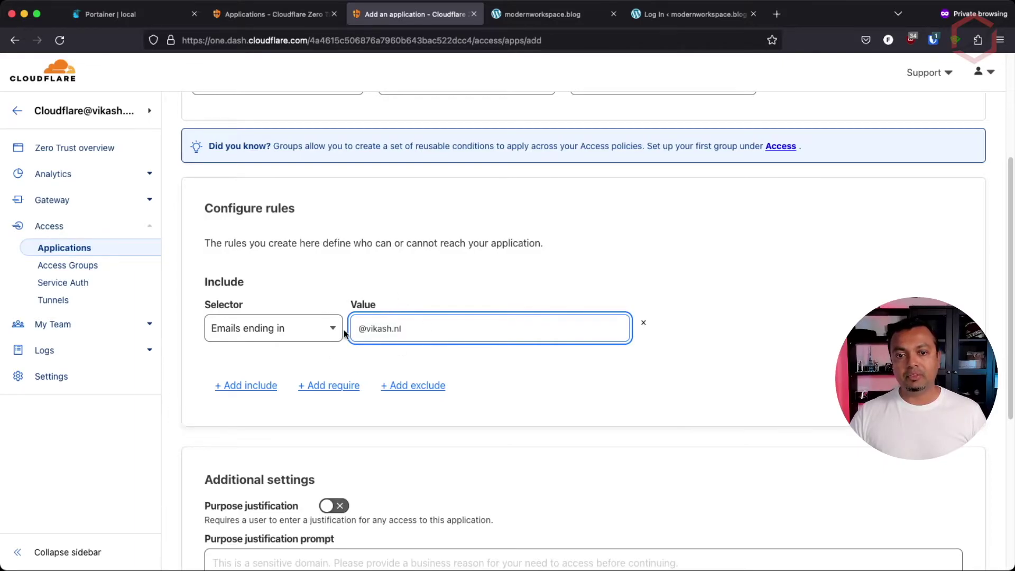
pyautogui.moveTo(355, 328); pyautogui.dragTo(412, 326)
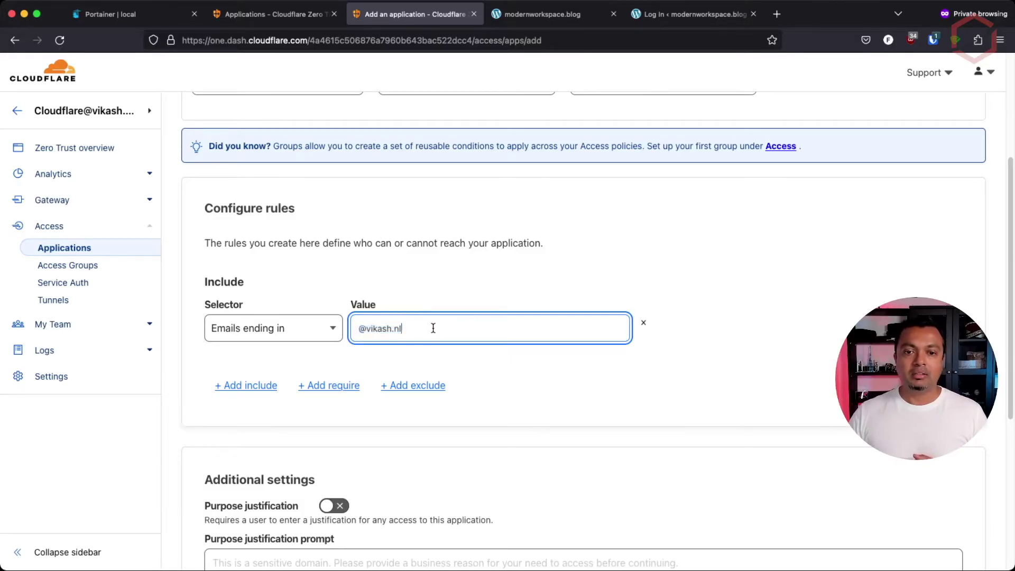
# Browse the other selector types without changing the rule, then scroll down to Next
pyautogui.click(331, 330)
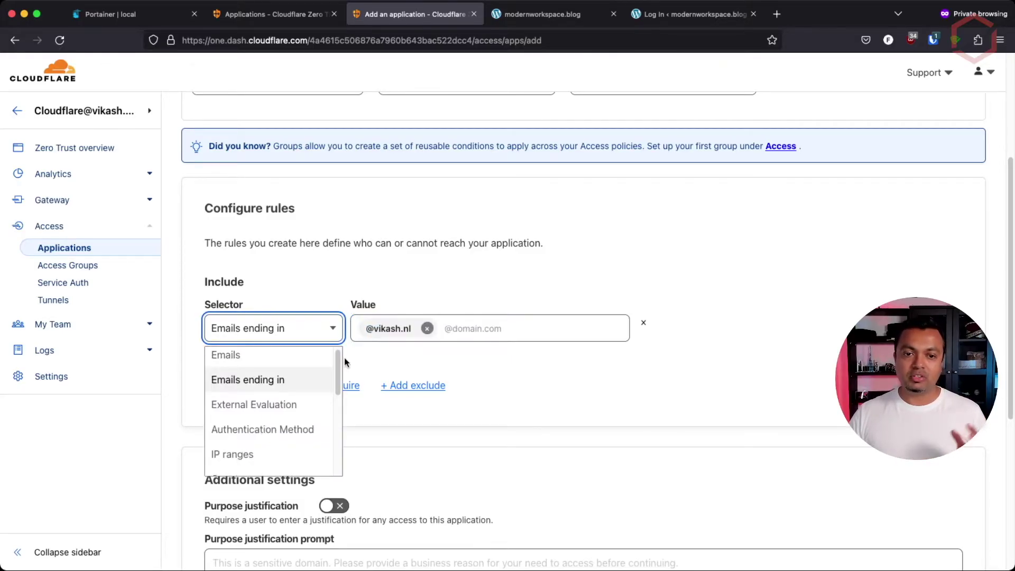
pyautogui.scroll(-4, 340, 402)
pyautogui.moveTo(342, 412); pyautogui.dragTo(343, 436)
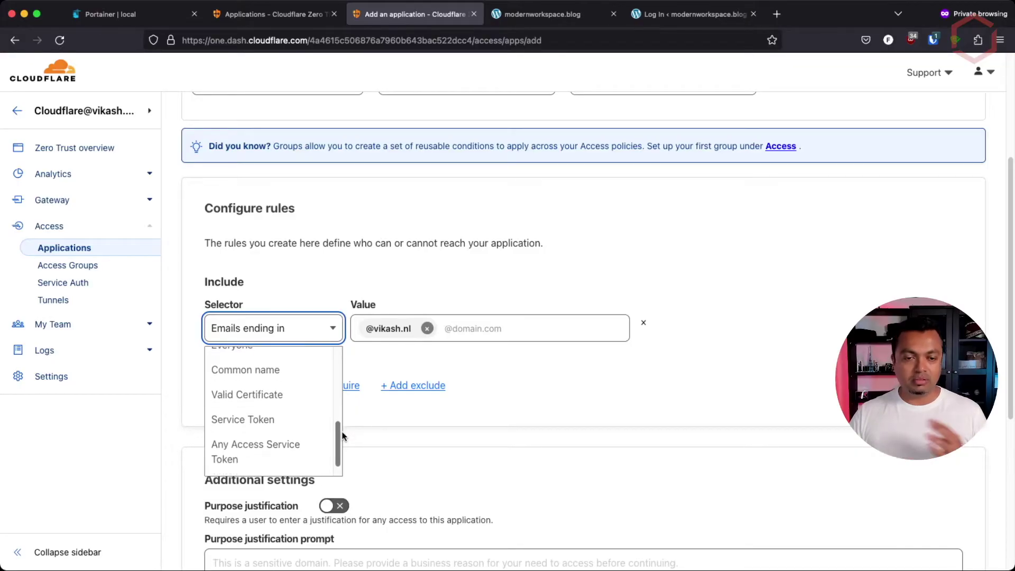
pyautogui.click(576, 402)
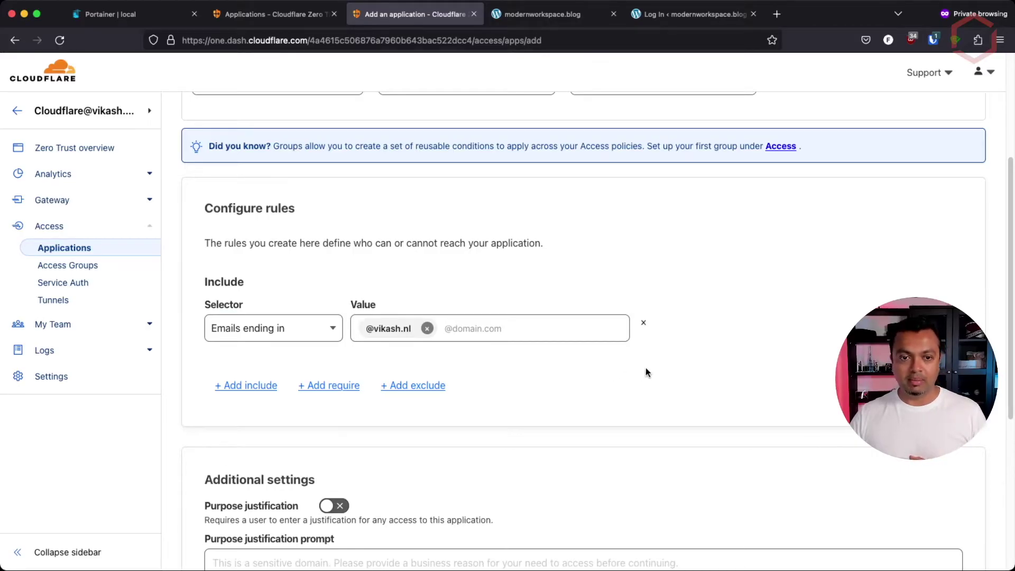
pyautogui.scroll(-1, 697, 366)
pyautogui.scroll(-5, 696, 367)
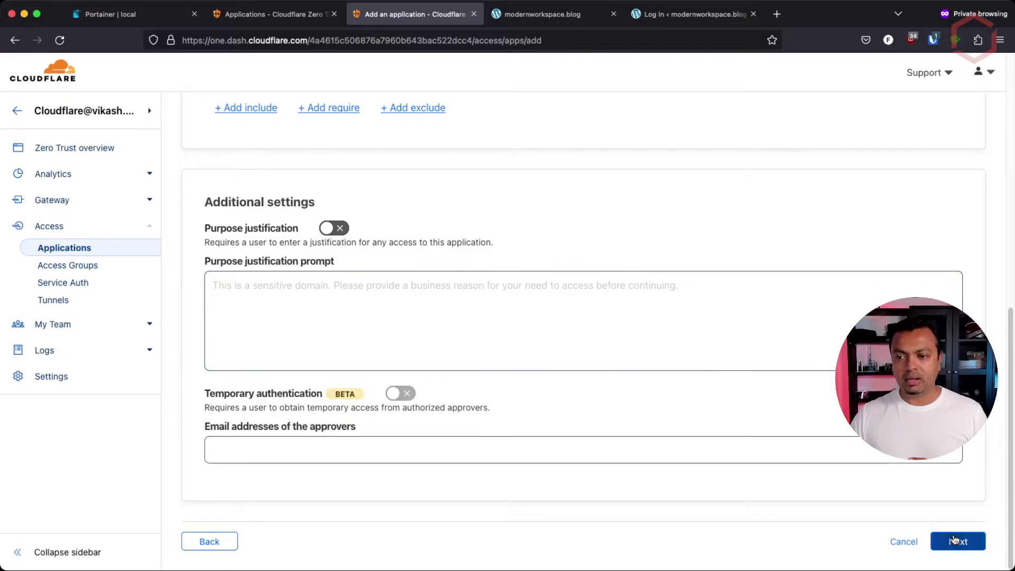
pyautogui.click(958, 541)
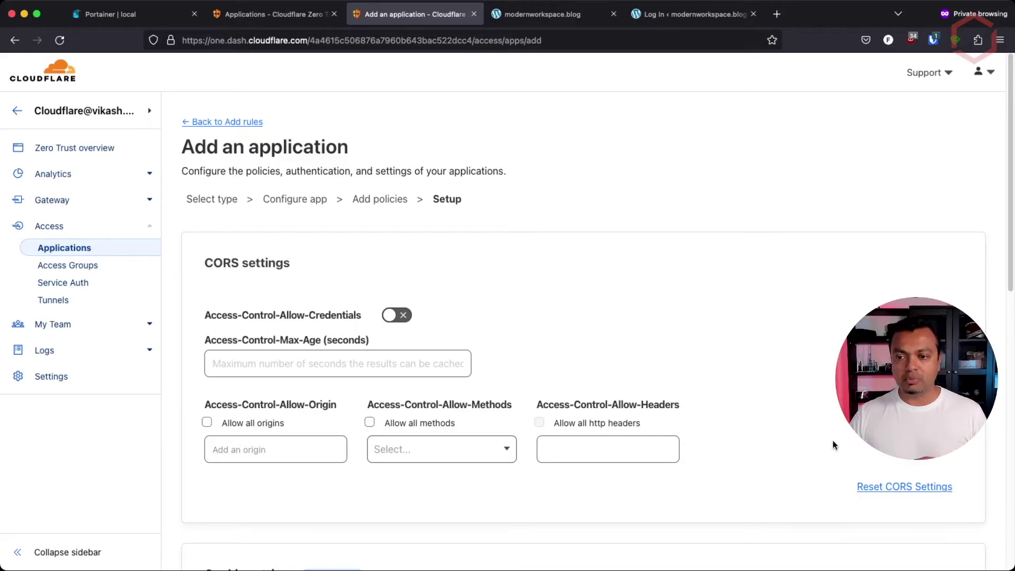
pyautogui.scroll(-5, 806, 429)
pyautogui.scroll(-5, 806, 432)
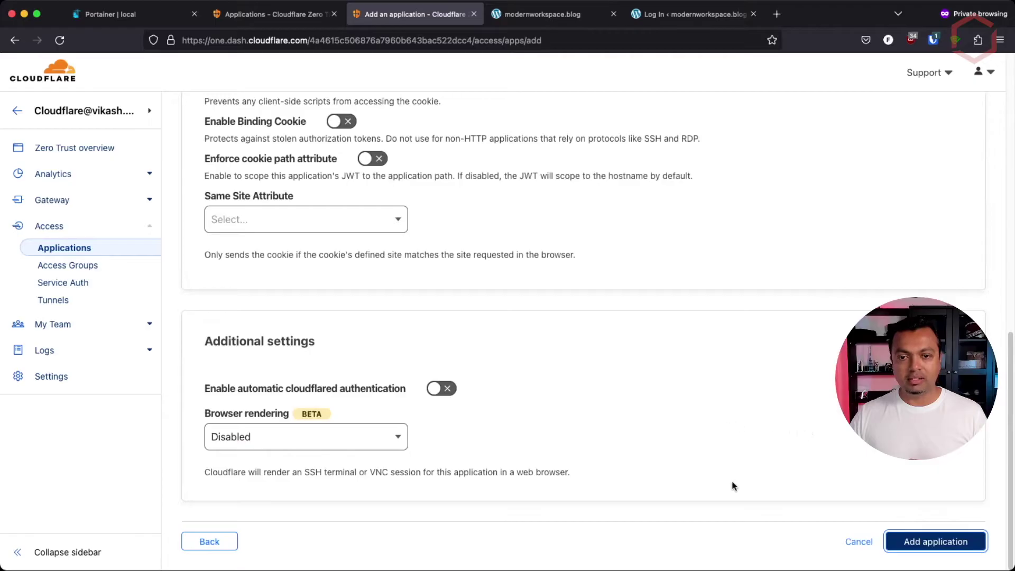
pyautogui.click(926, 542)
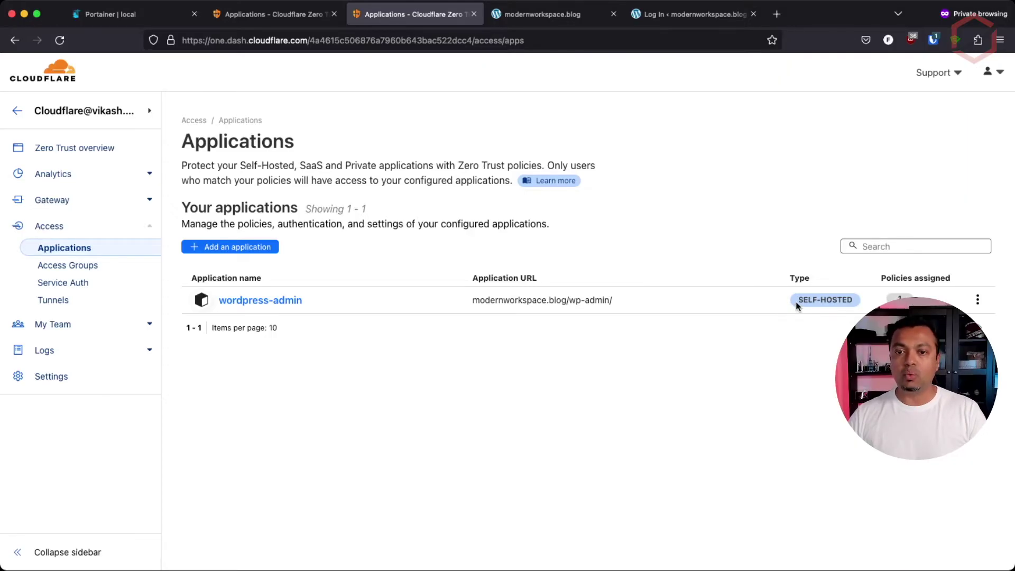
pyautogui.moveTo(613, 301); pyautogui.dragTo(569, 304)
# Load modernworkspace.blog/wp-admin/ in a new private tab, reaching the Cloudflare Access sign-in page
pyautogui.click(625, 305)
pyautogui.click(613, 14)
pyautogui.click(613, 15)
pyautogui.click(495, 15)
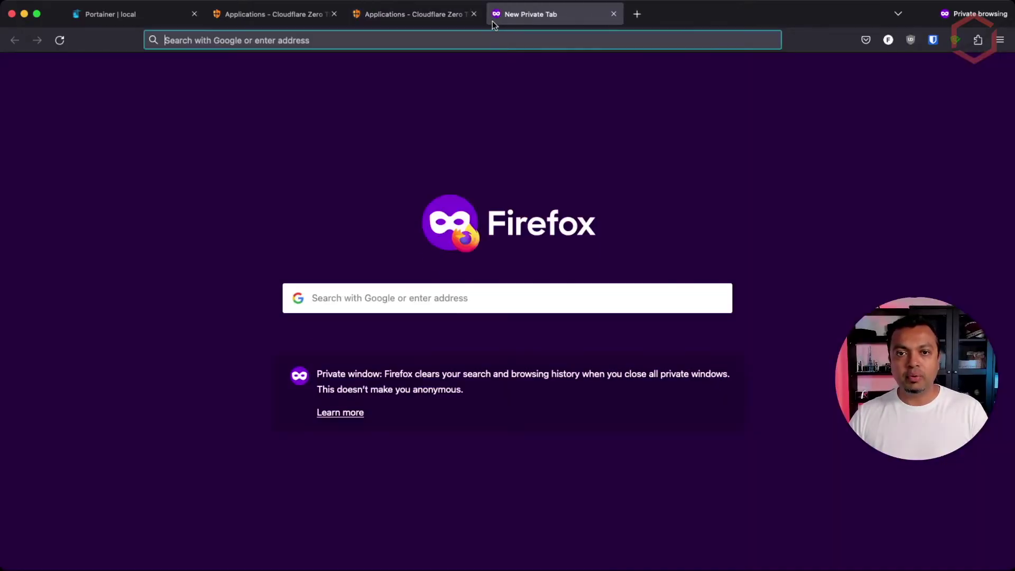
pyautogui.write('modernworkspace.blog/')
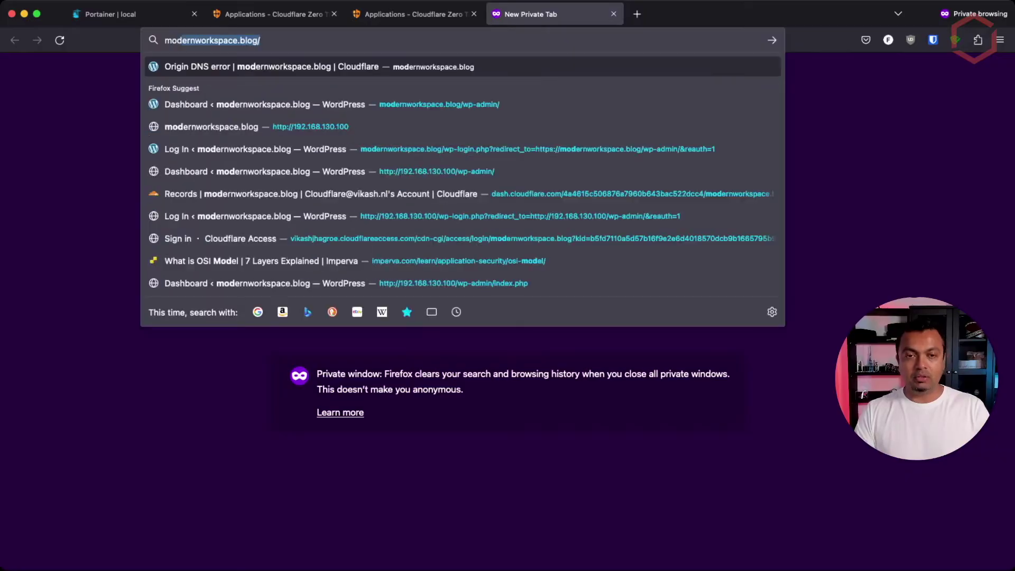
pyautogui.press('Down')
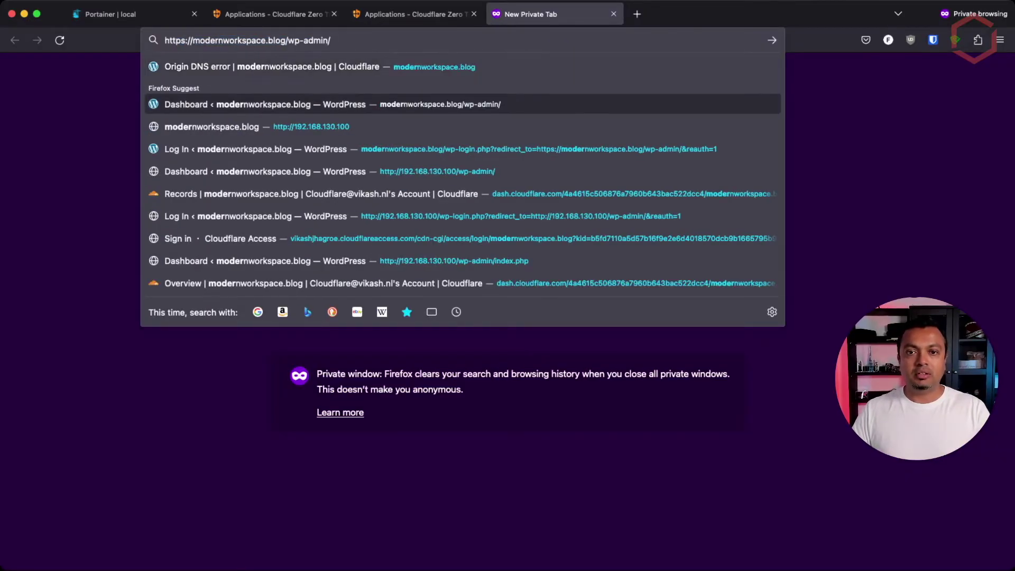
pyautogui.press('Return')
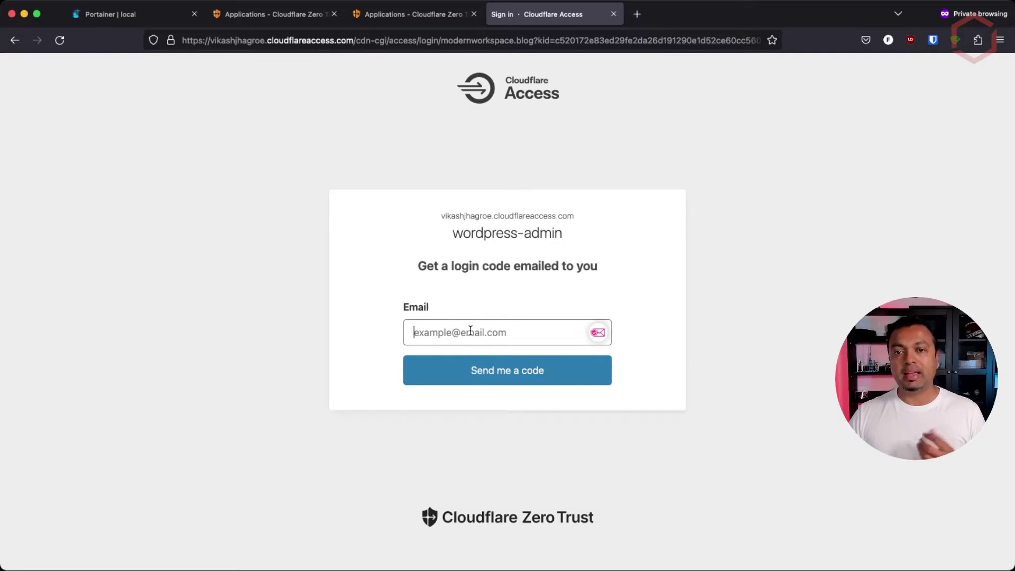
pyautogui.click(404, 14)
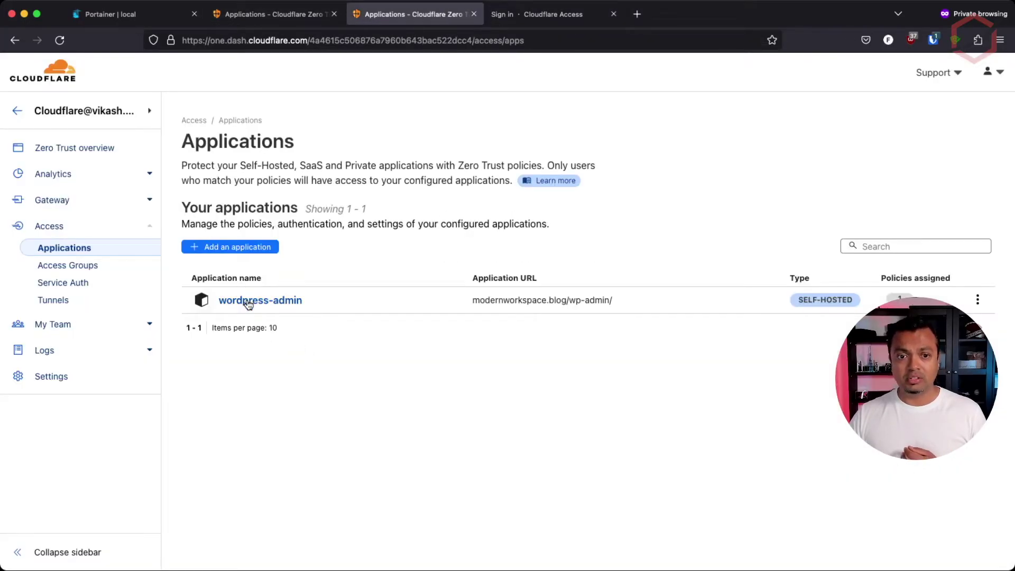
pyautogui.click(247, 299)
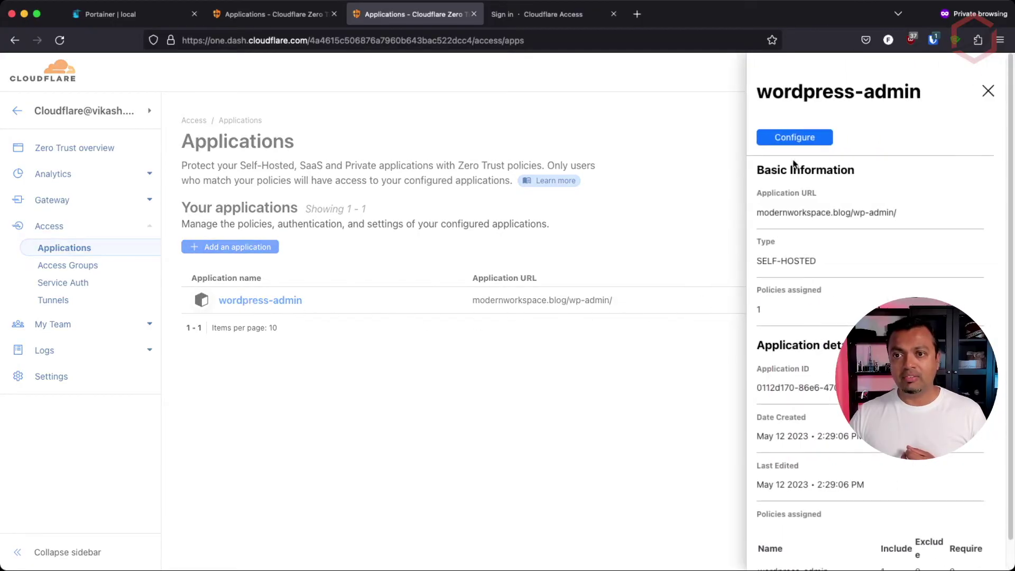
pyautogui.scroll(-2, 868, 262)
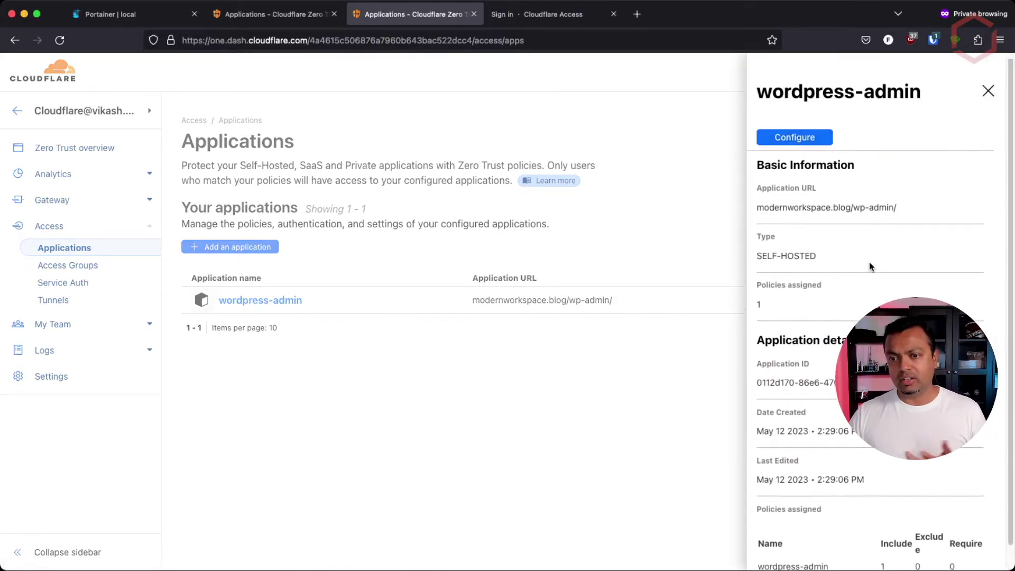
pyautogui.click(807, 138)
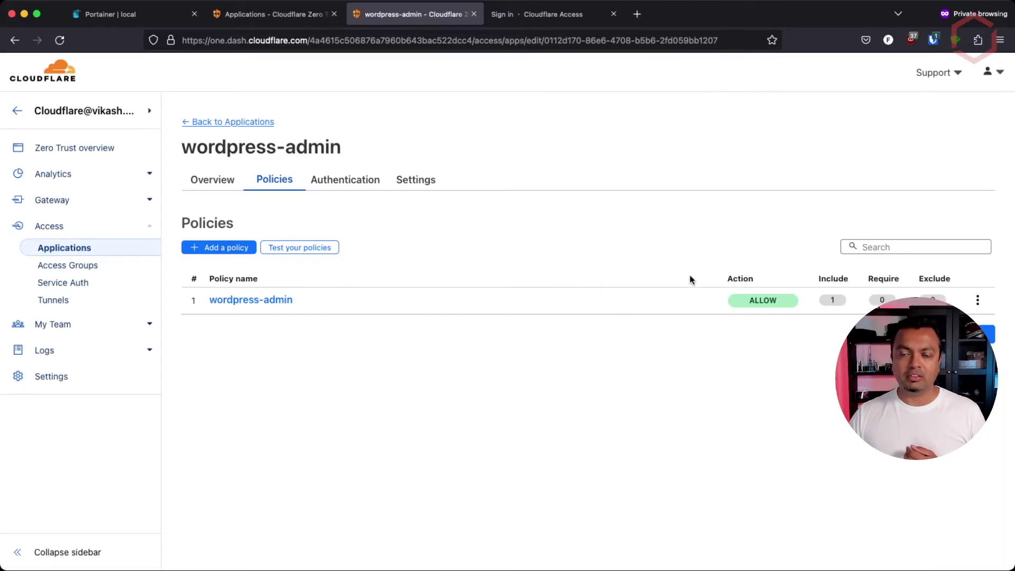
pyautogui.click(268, 307)
pyautogui.click(816, 138)
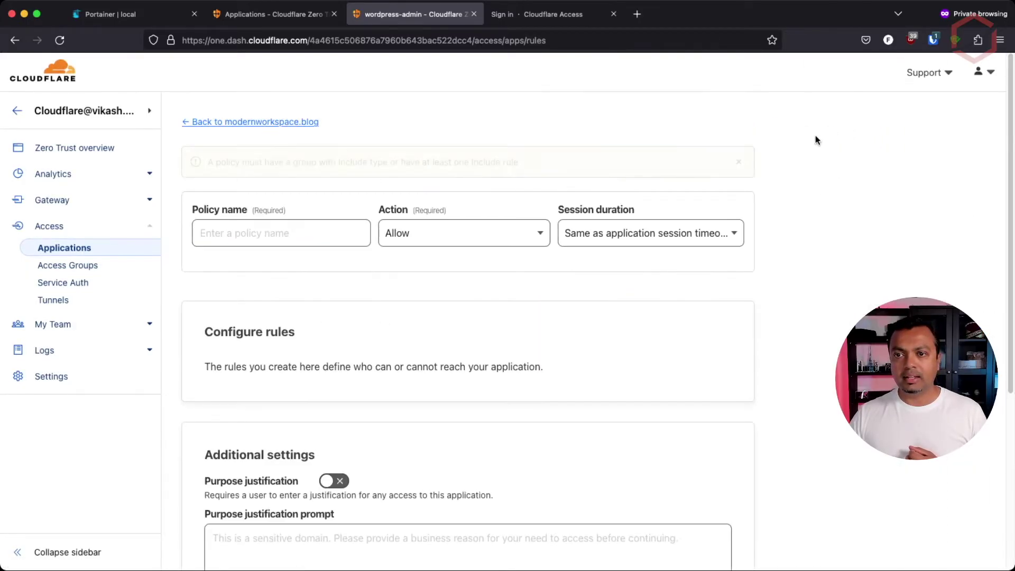
pyautogui.scroll(-4, 238, 344)
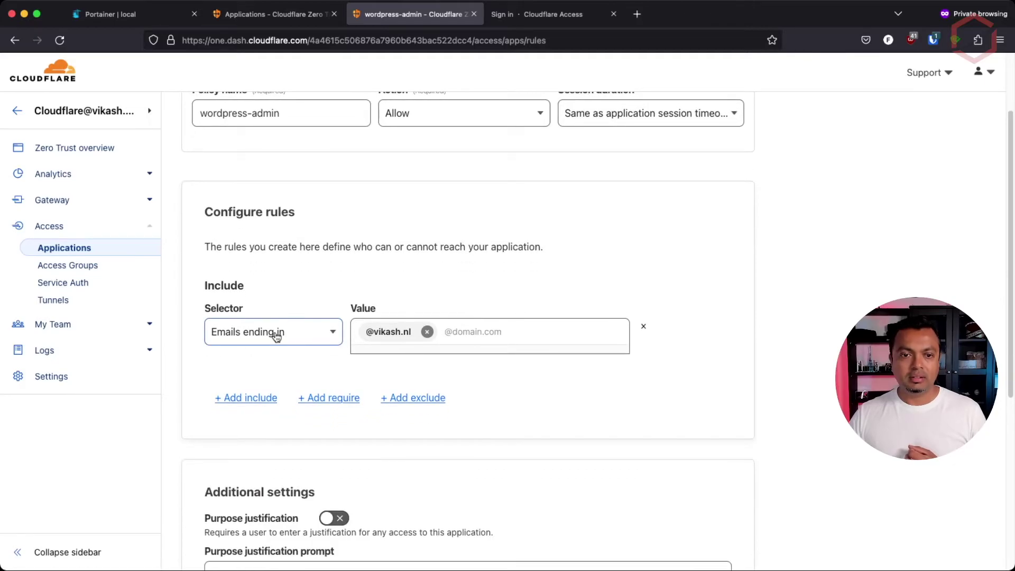
pyautogui.scroll(2, 276, 336)
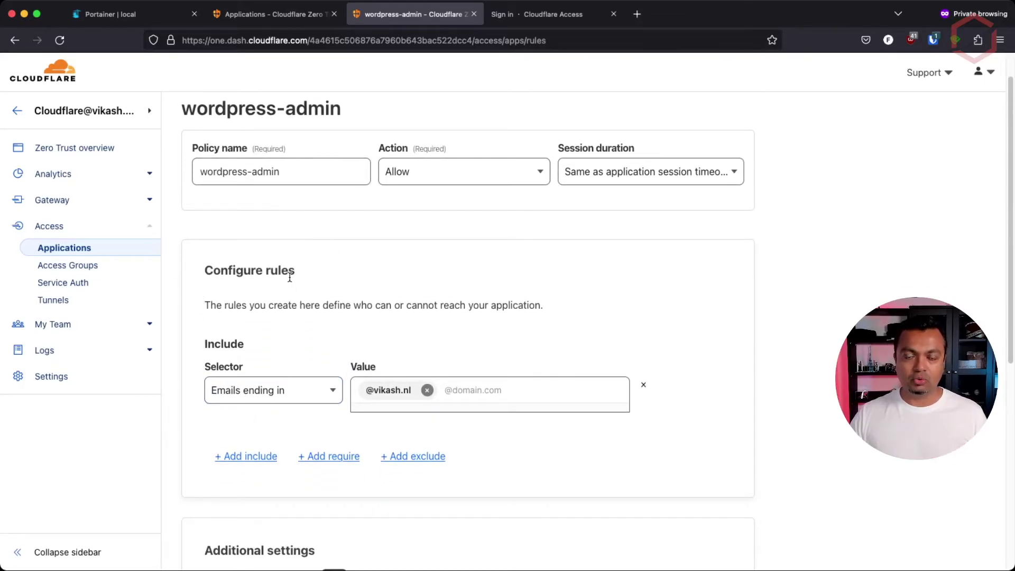
pyautogui.scroll(2, 564, 244)
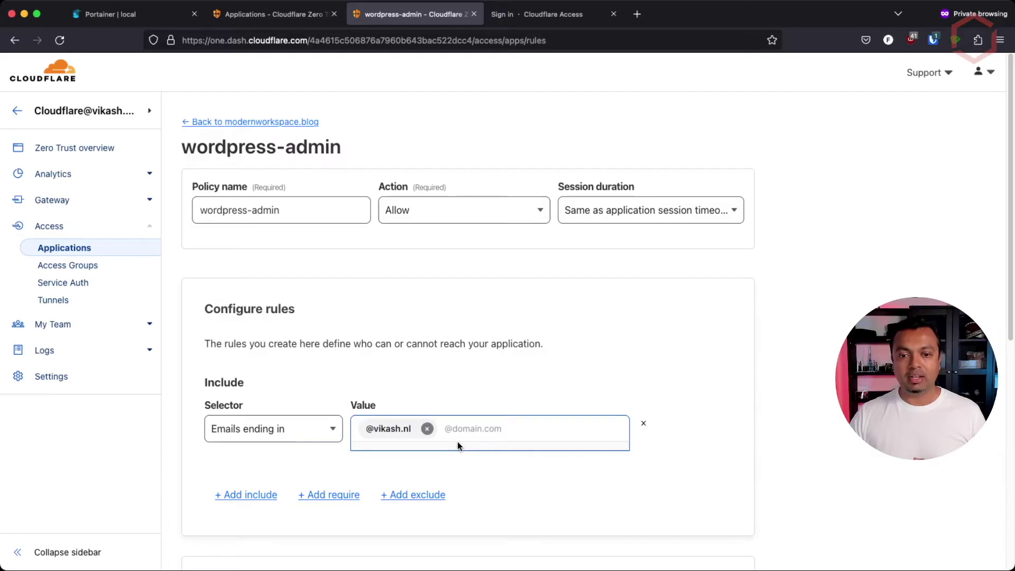
pyautogui.click(547, 14)
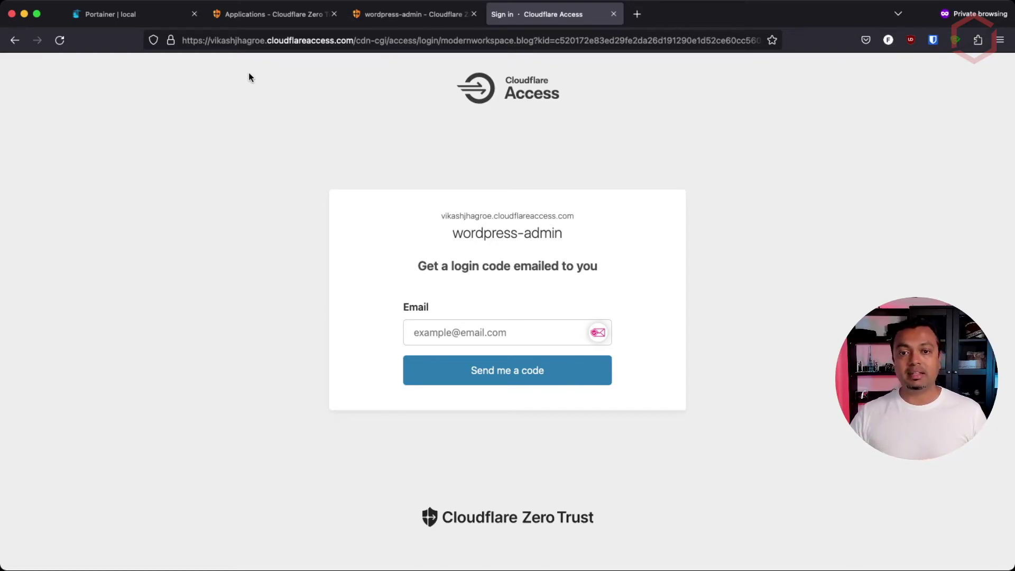
# Pass Cloudflare Access with the owner's e-mail and the emailed one-time code
pyautogui.click(540, 332)
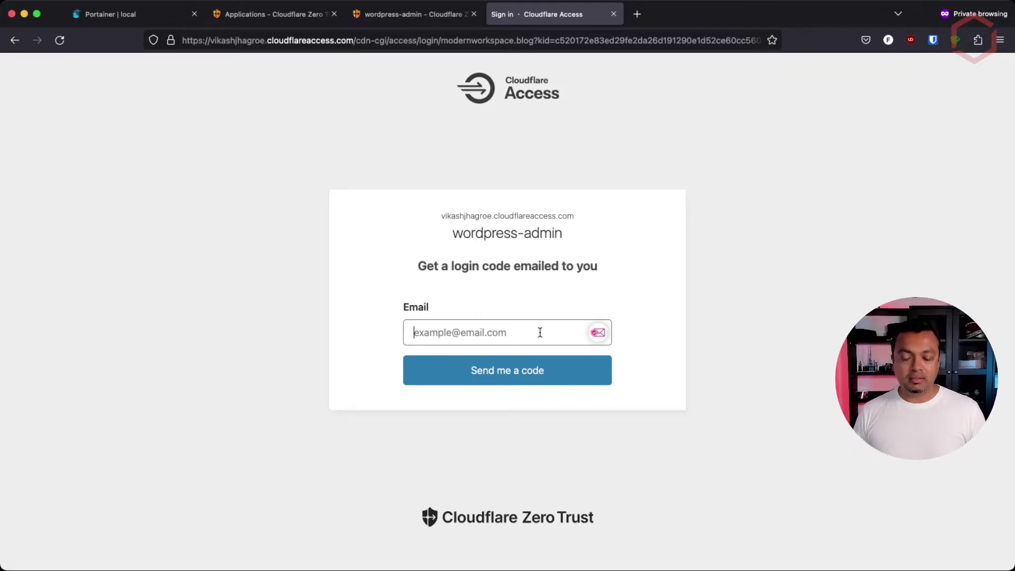
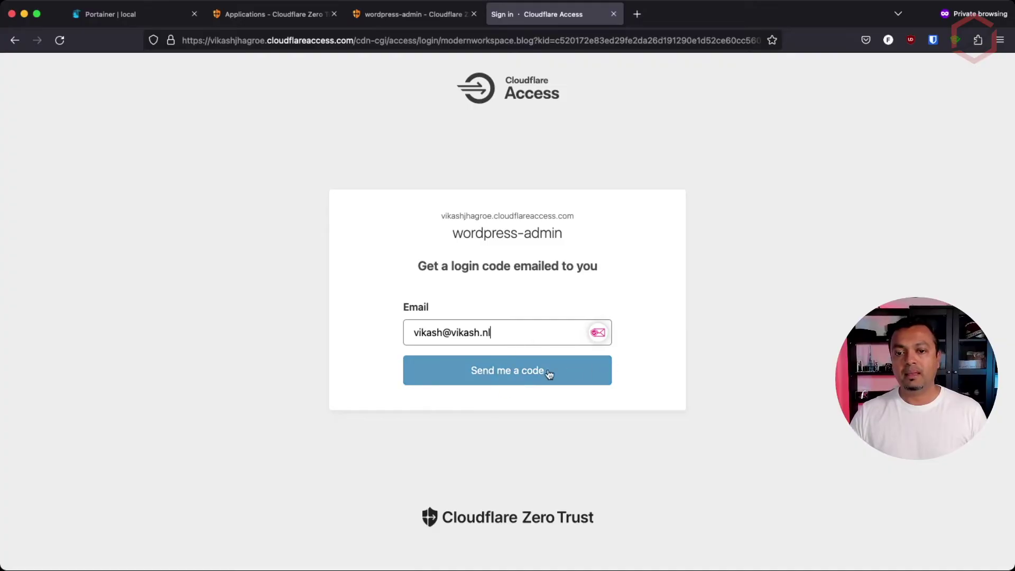
pyautogui.click(465, 370)
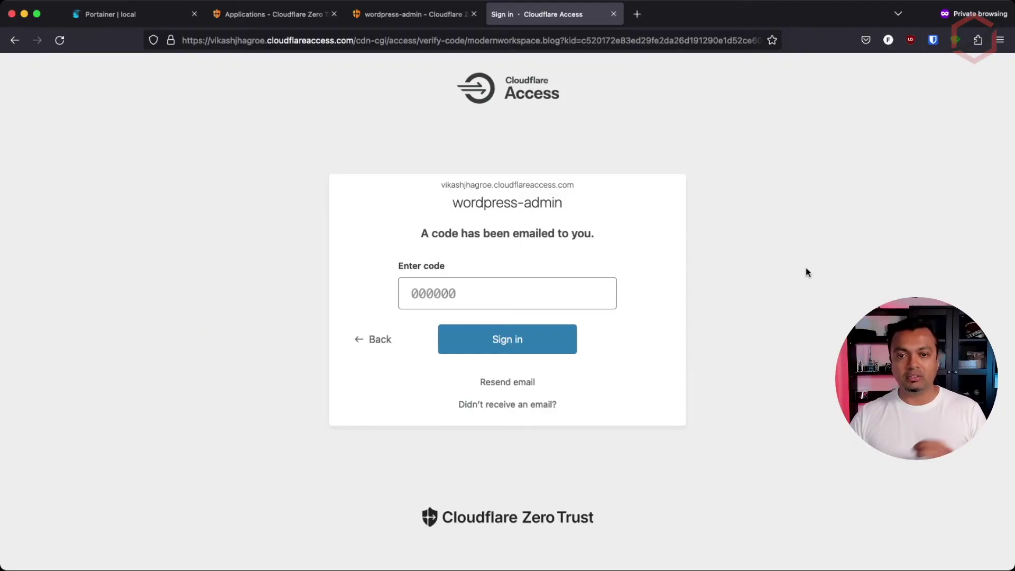
pyautogui.press('super+Tab')
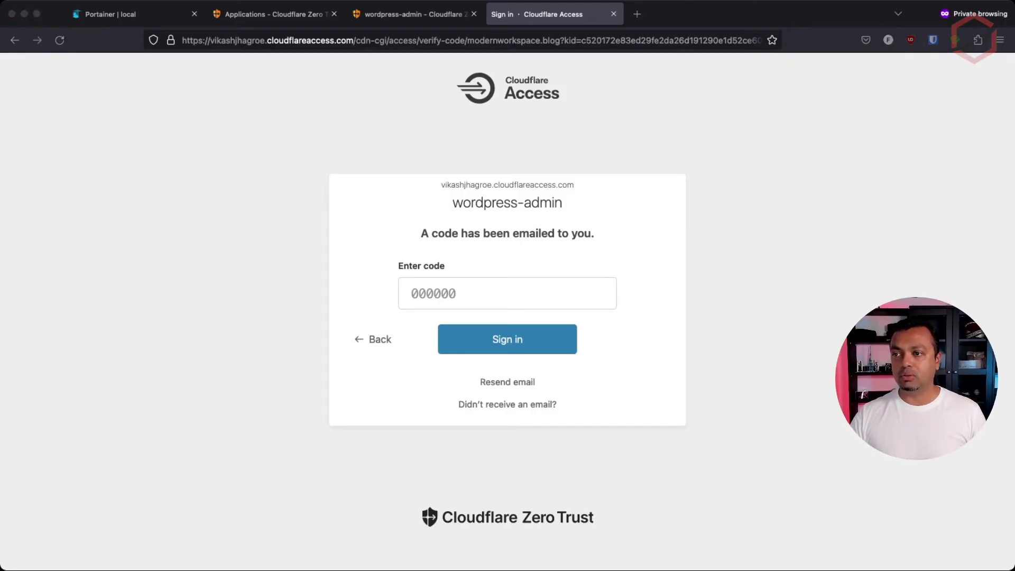
pyautogui.click(503, 292)
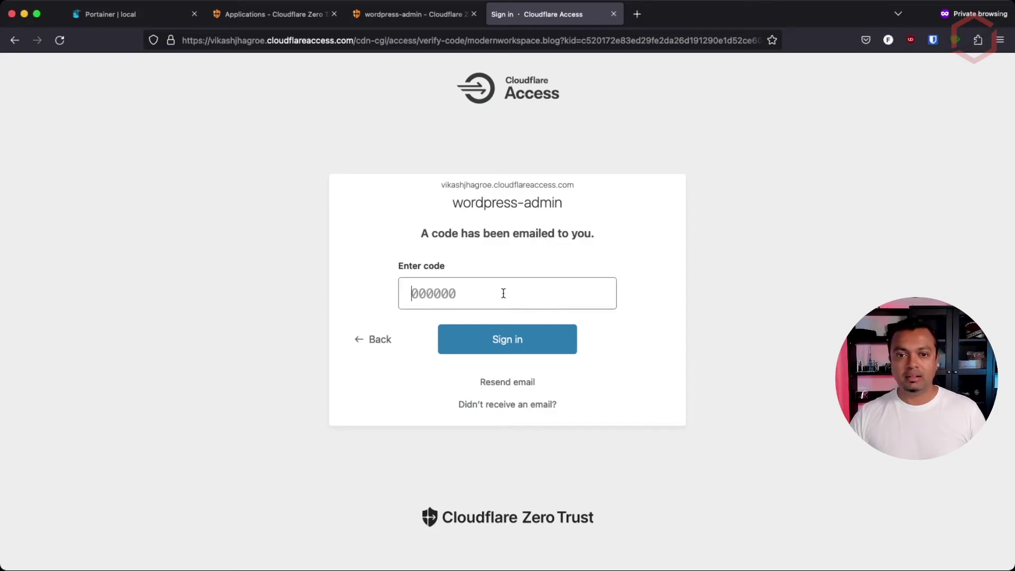
pyautogui.press('super+v')
pyautogui.click(515, 339)
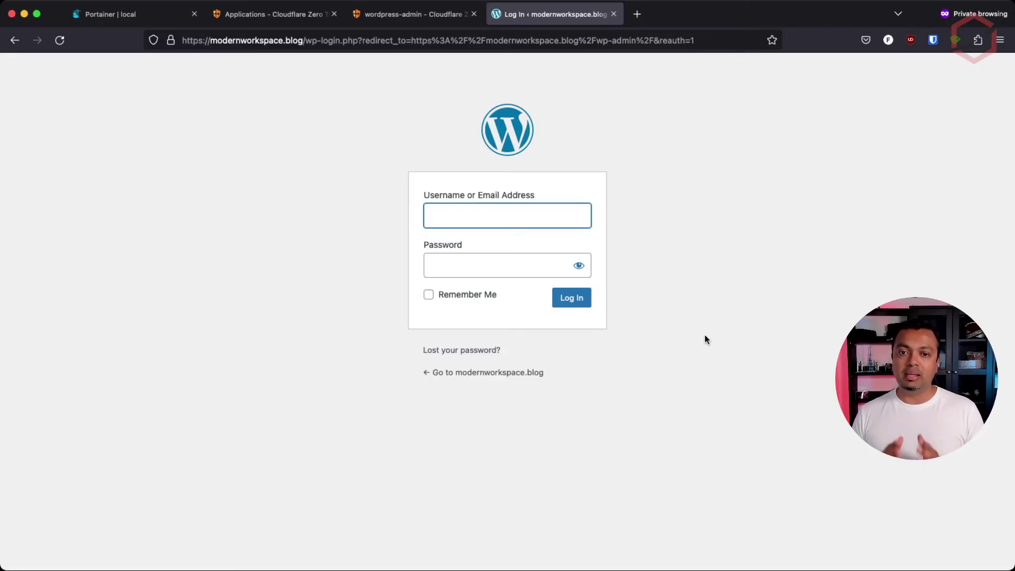
pyautogui.click(434, 25)
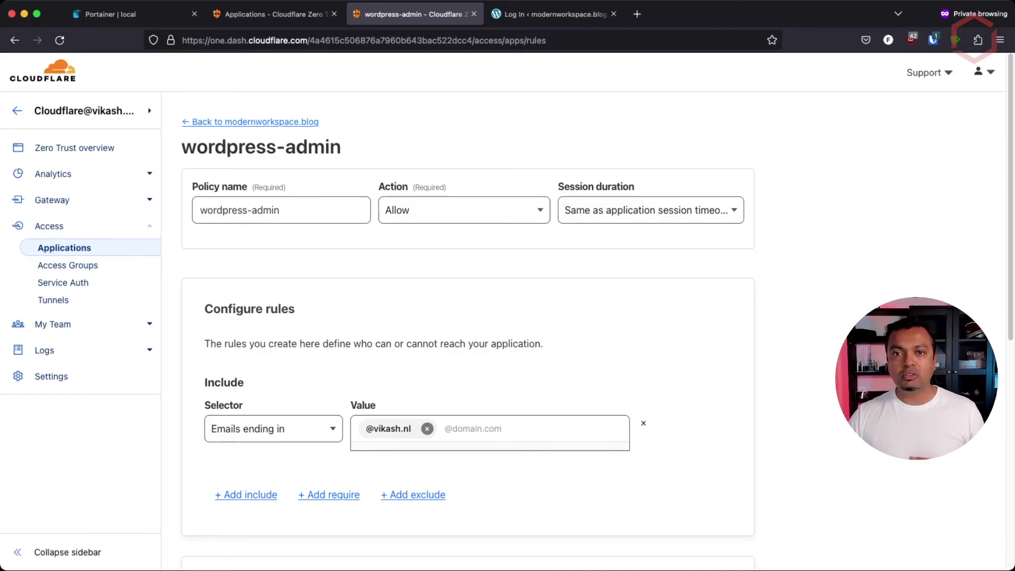
pyautogui.click(566, 16)
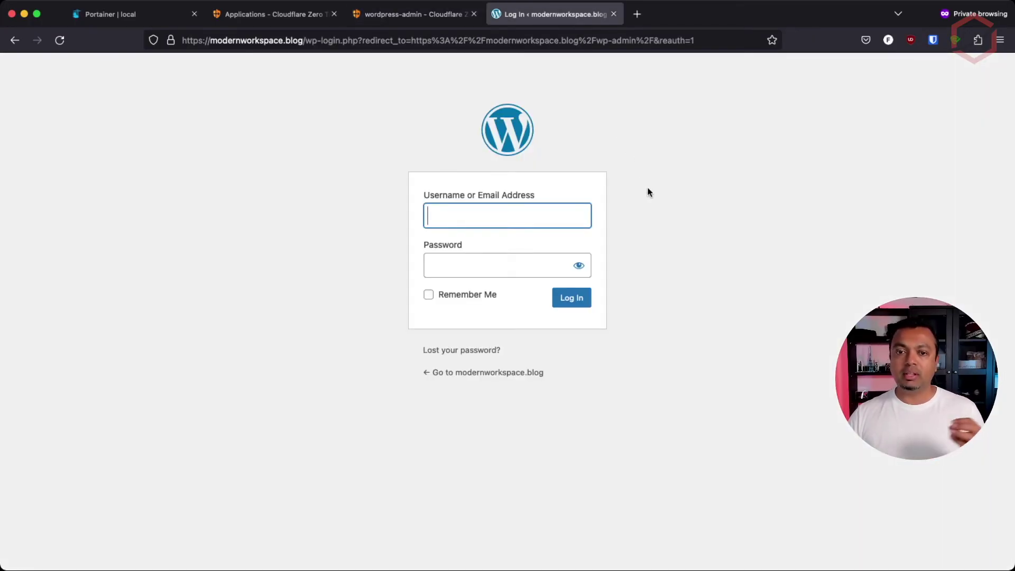